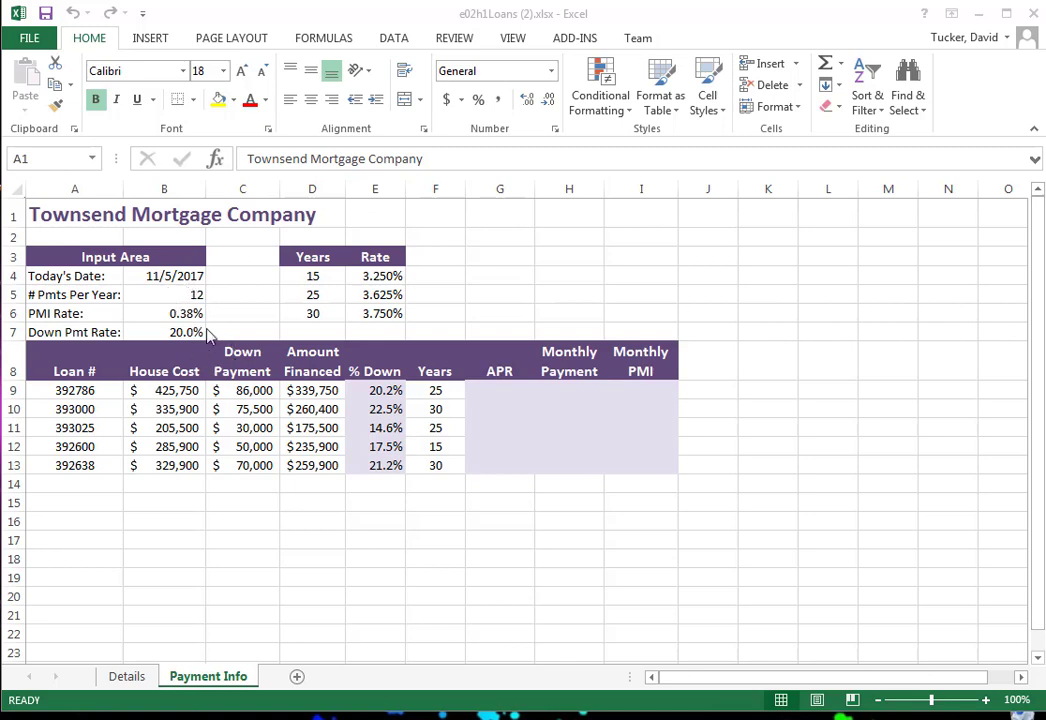
click(499, 390)
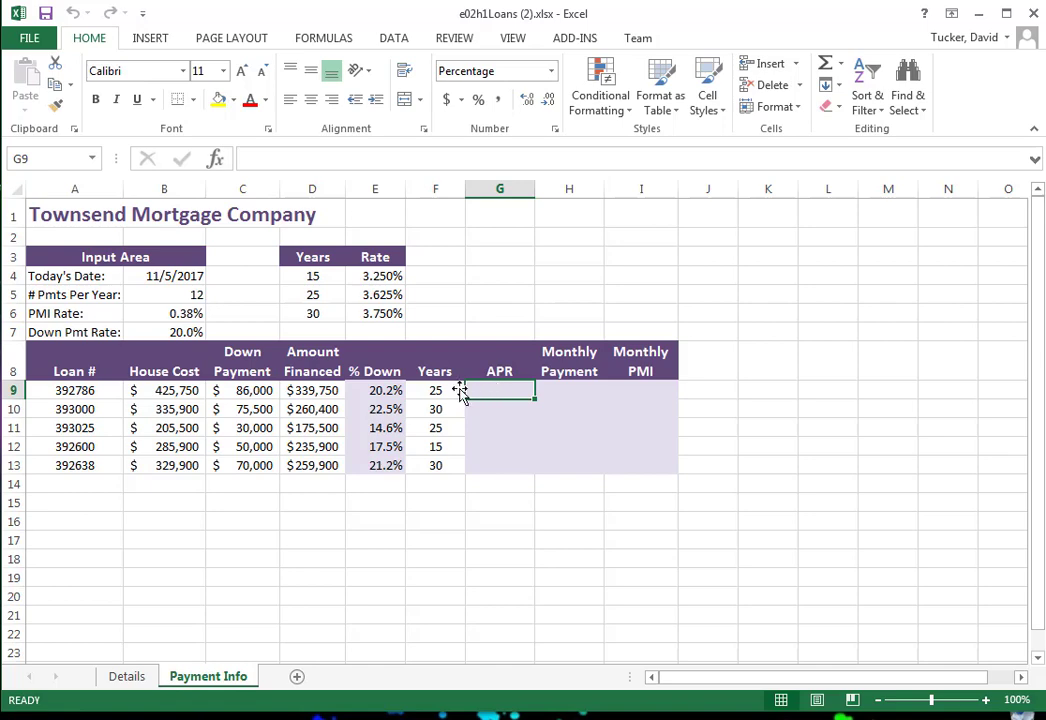
click(312, 274)
click(318, 298)
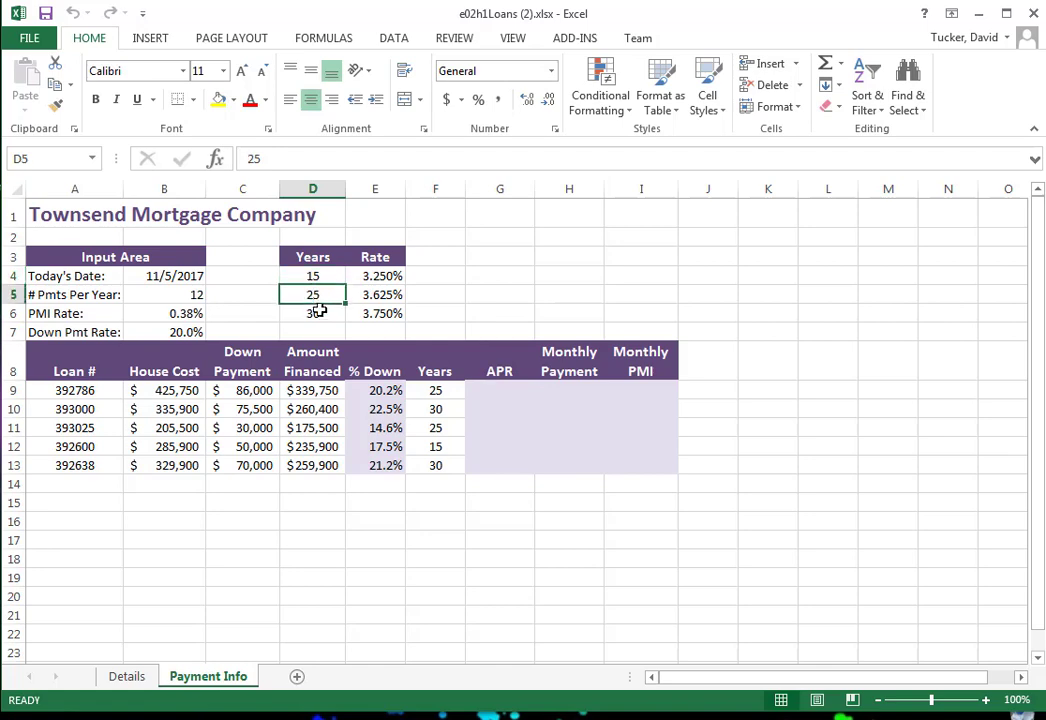
click(315, 311)
click(506, 390)
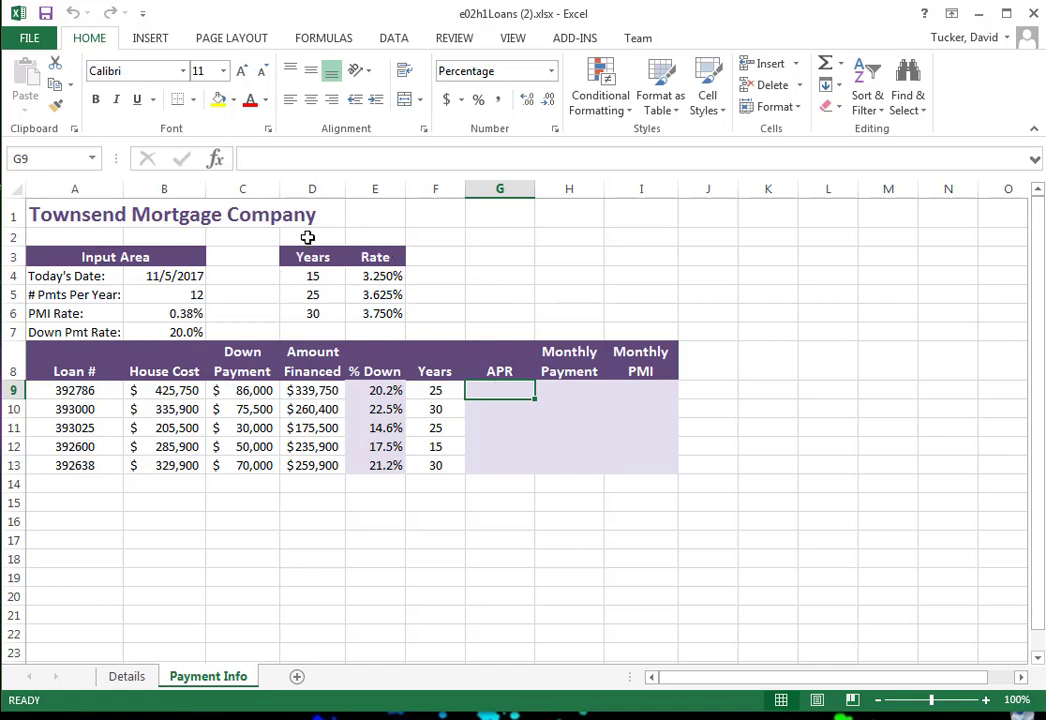
drag(315, 258, 392, 316)
click(438, 294)
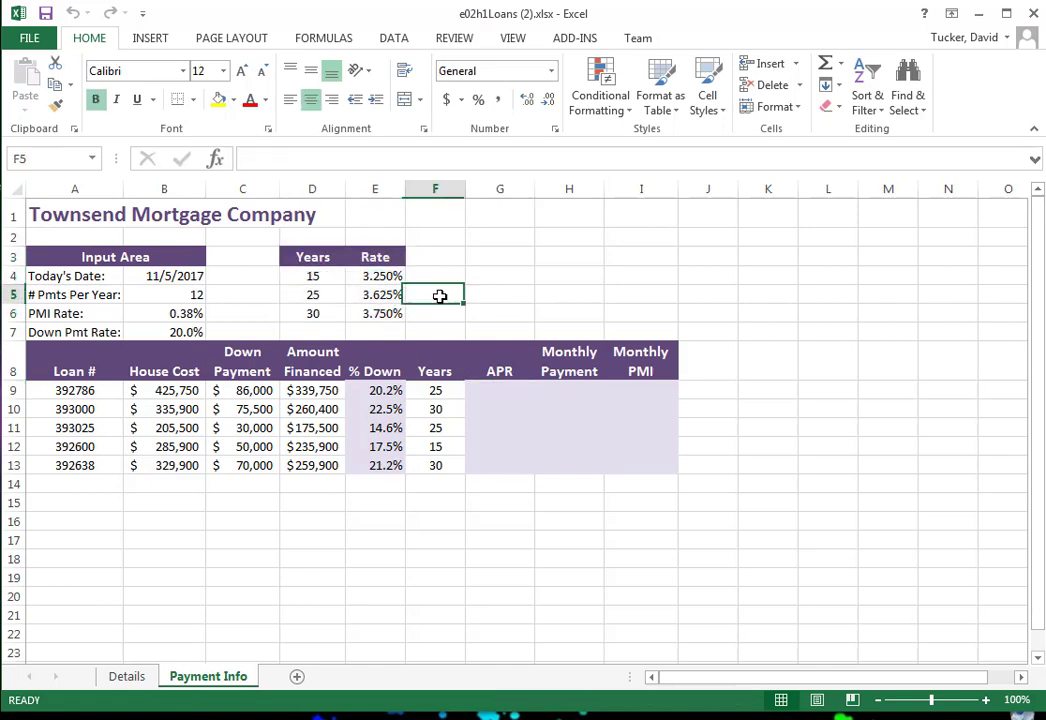
- Start a VLOOKUP formula in the first APR cell, G9, and bring up its function arguments clear of the lookup table
click(502, 390)
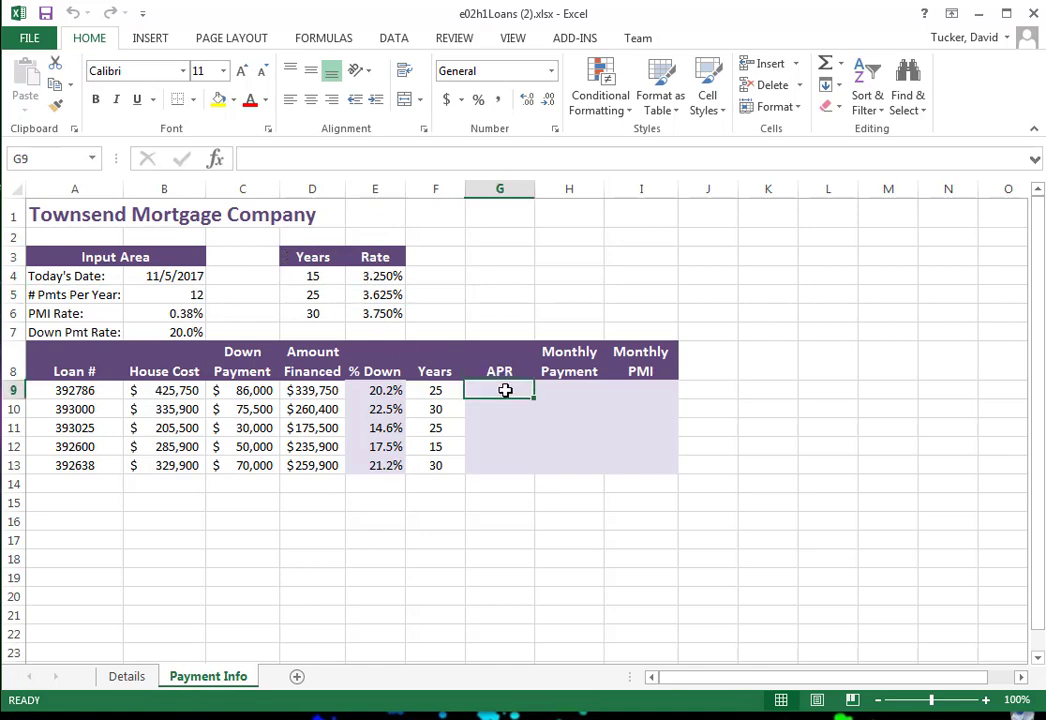
click(290, 159)
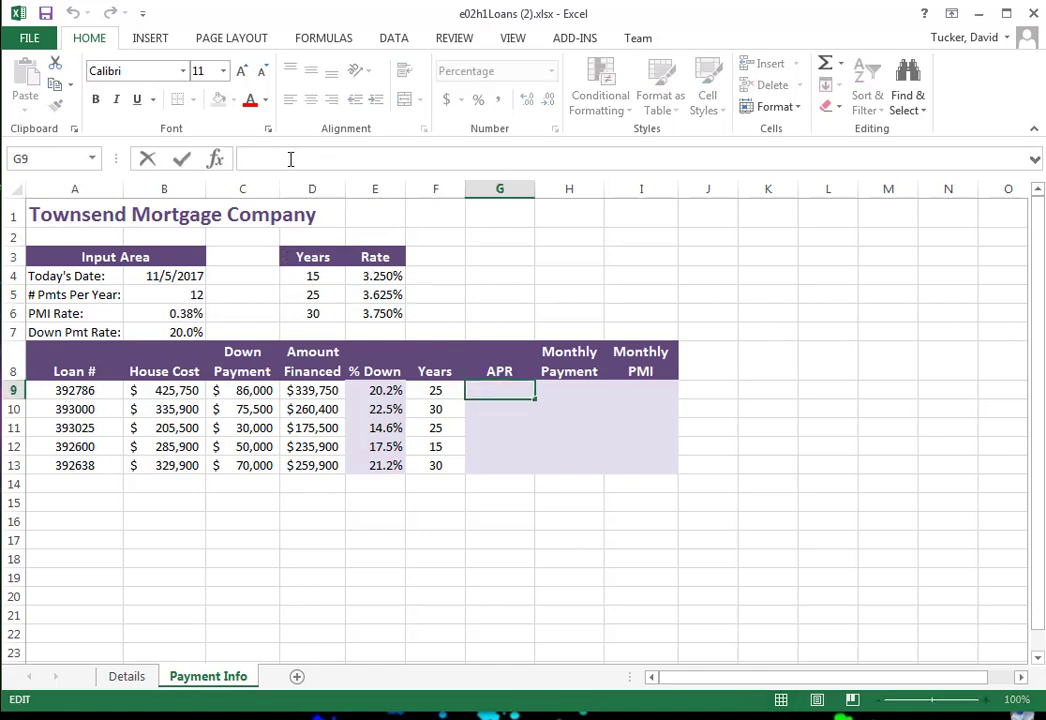
text(=)
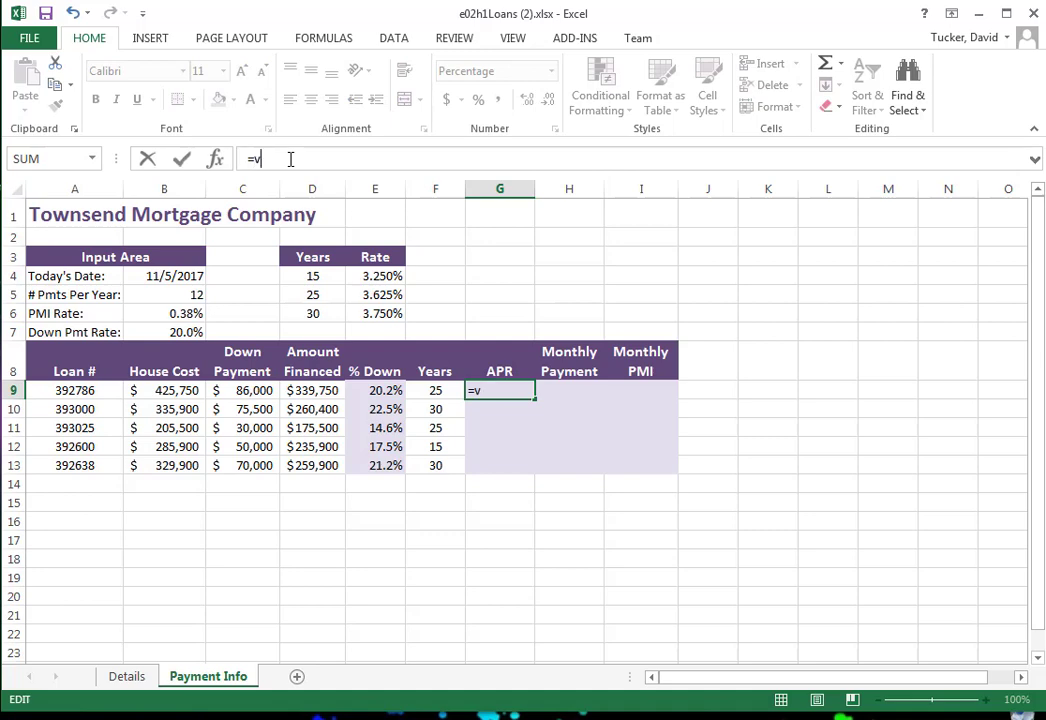
text(vlookup)
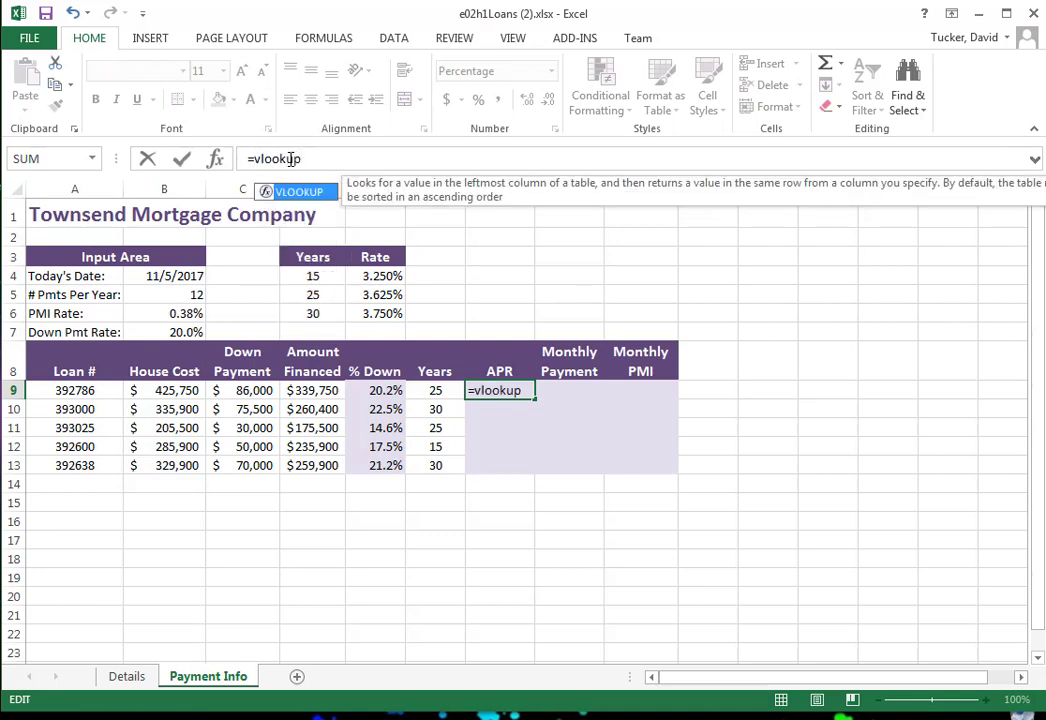
text(()
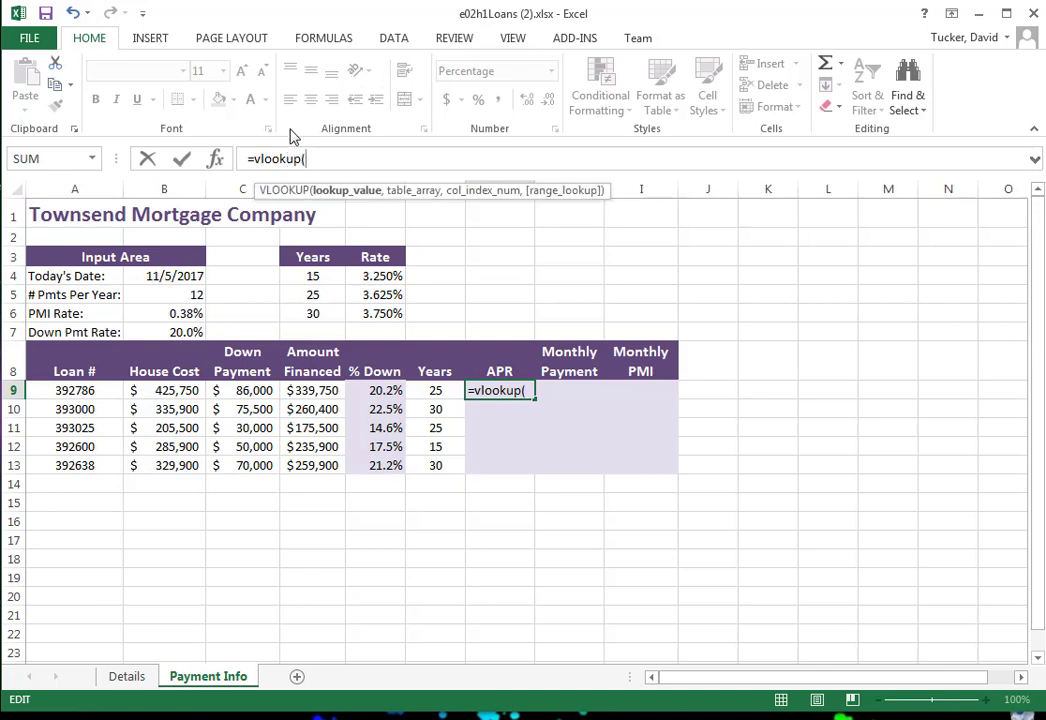
click(218, 163)
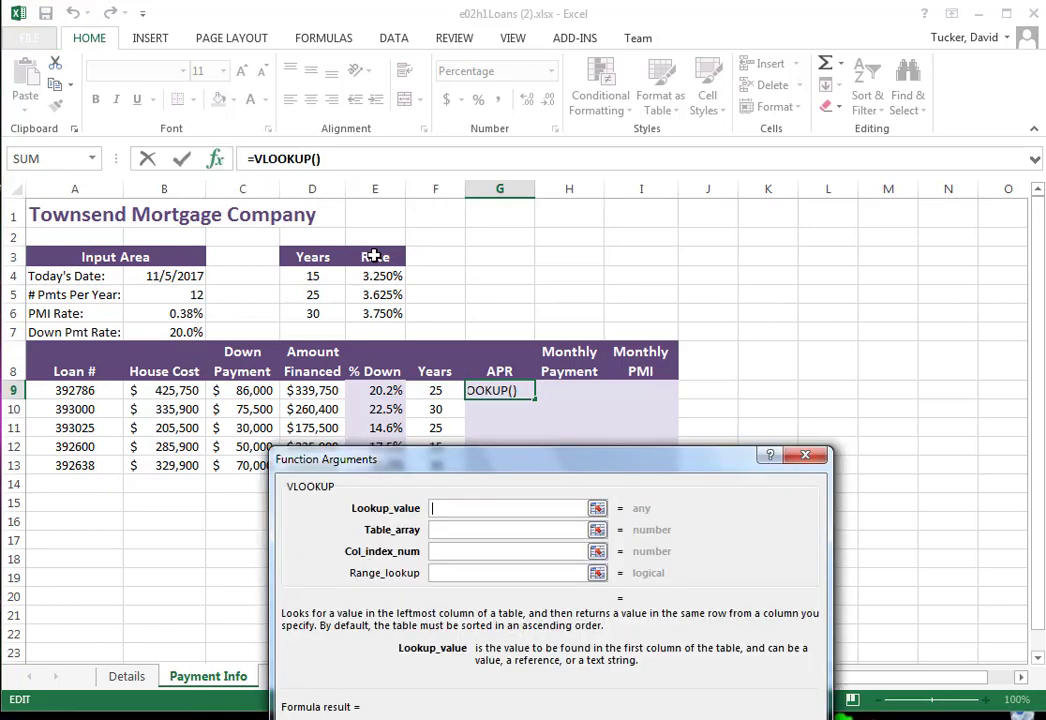
drag(629, 435, 798, 44)
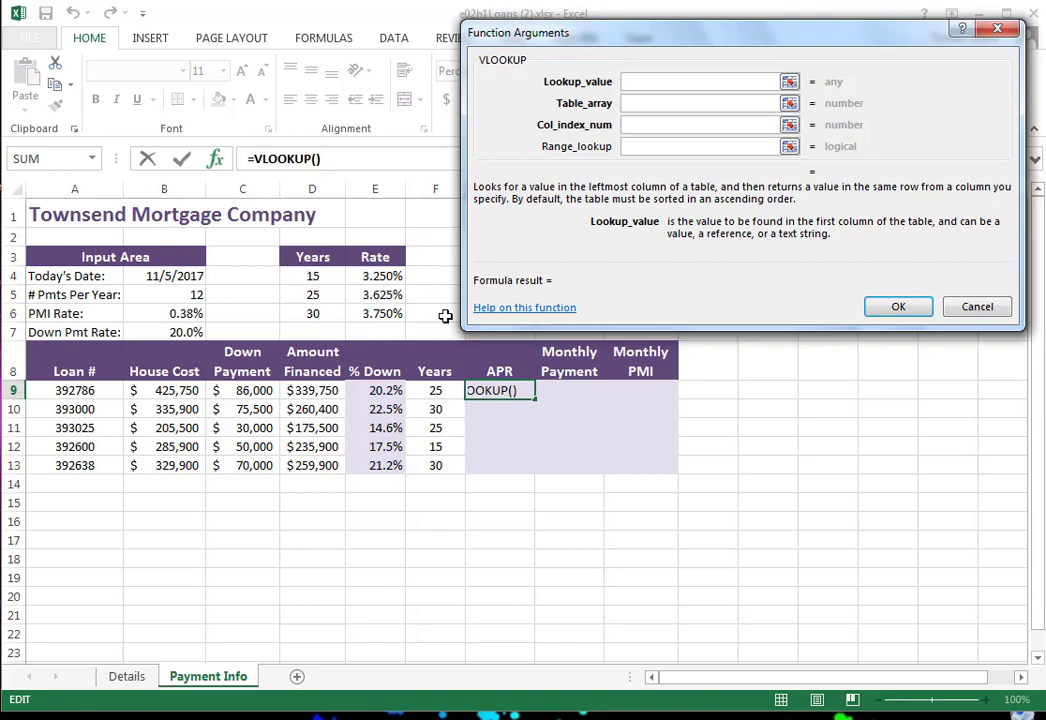
- Set the VLOOKUP arguments to lookup value F9, table array D4:E6 and column index number 2
click(437, 391)
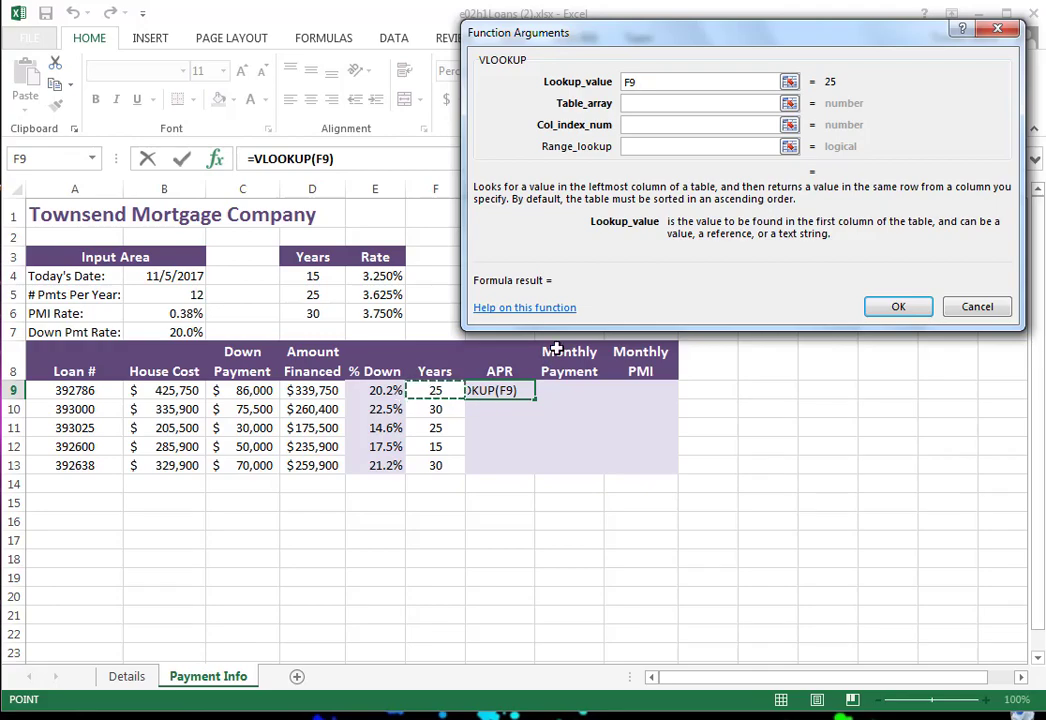
click(647, 103)
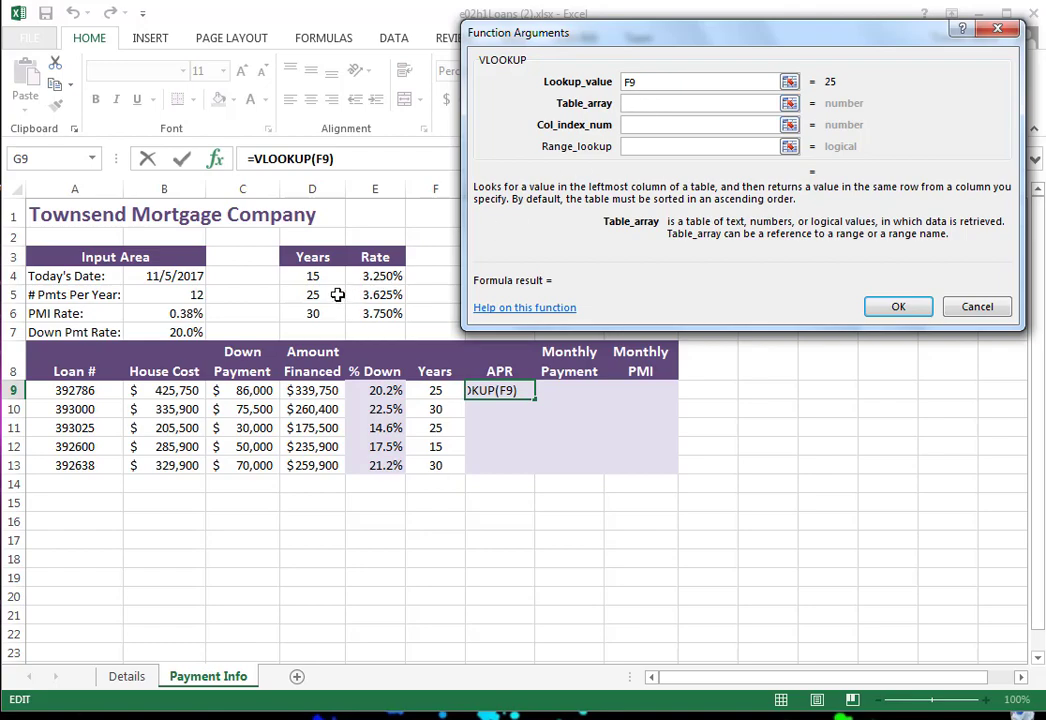
drag(308, 277, 376, 316)
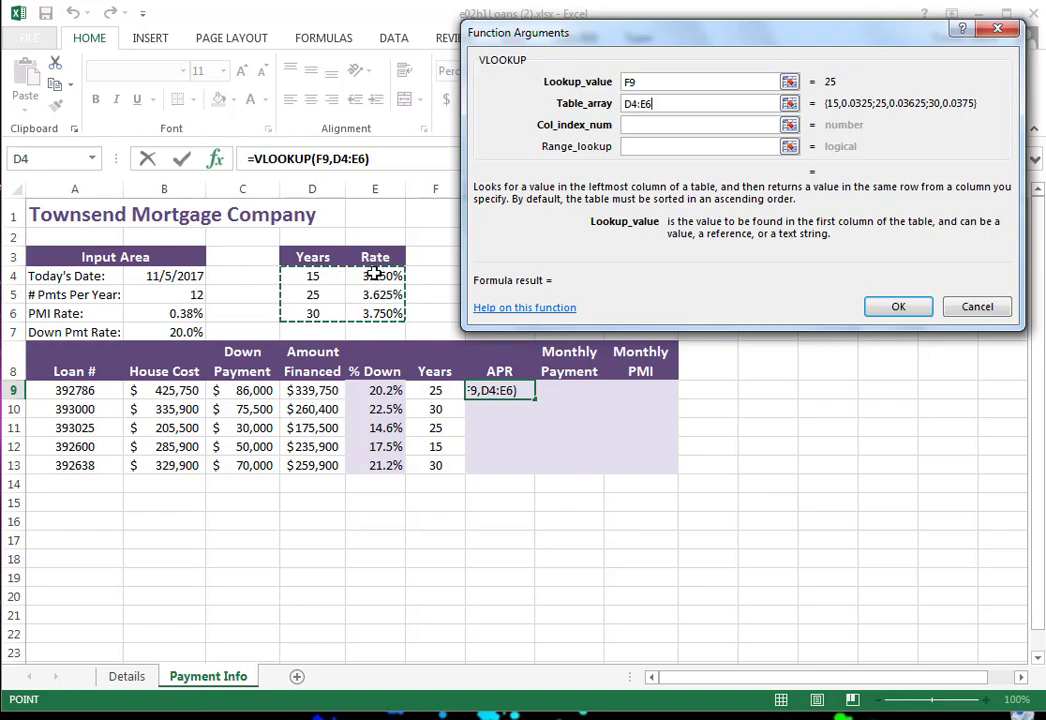
click(648, 124)
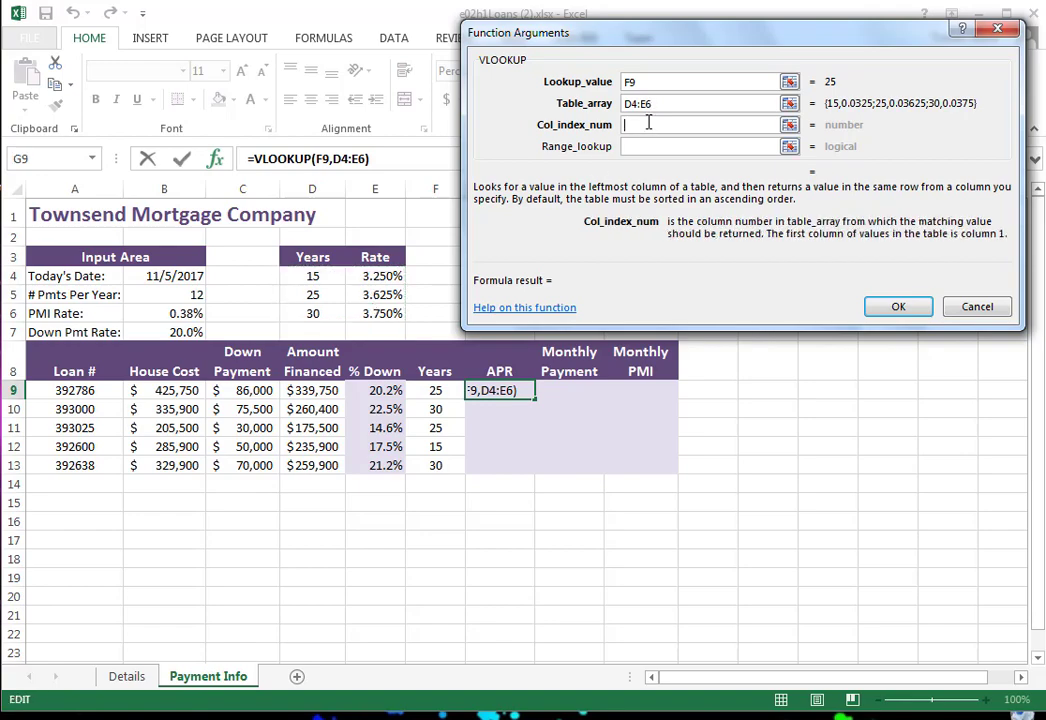
text(2)
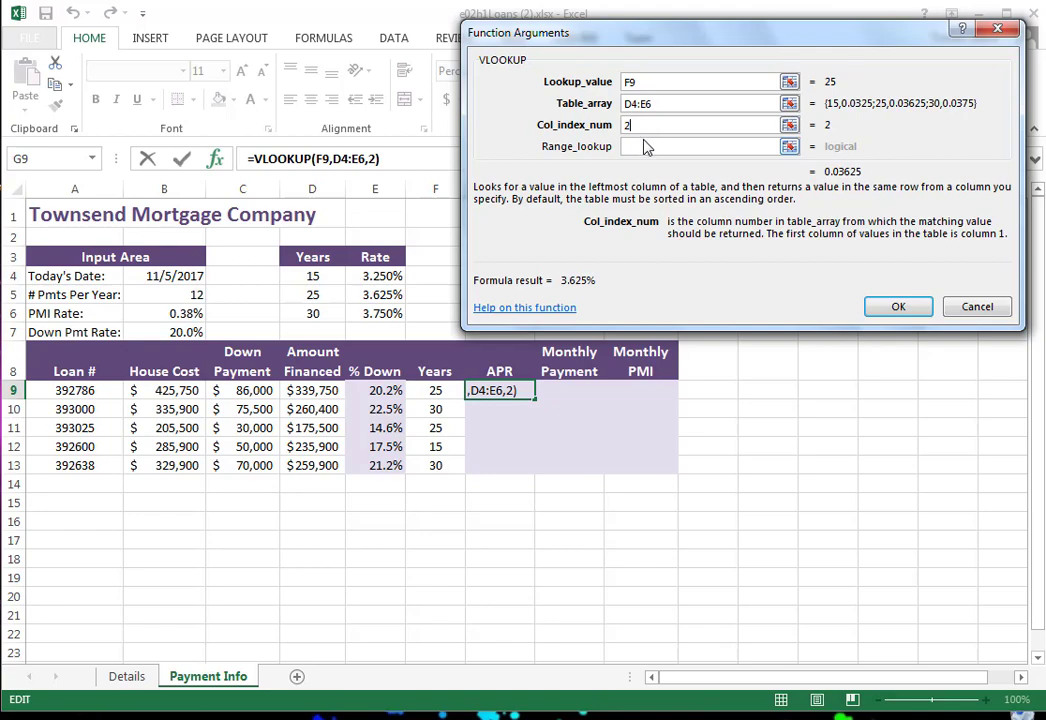
- Lock the table array rows as D$4:E$6, accept the VLOOKUP formula and fill it down the APR column through G13
click(631, 103)
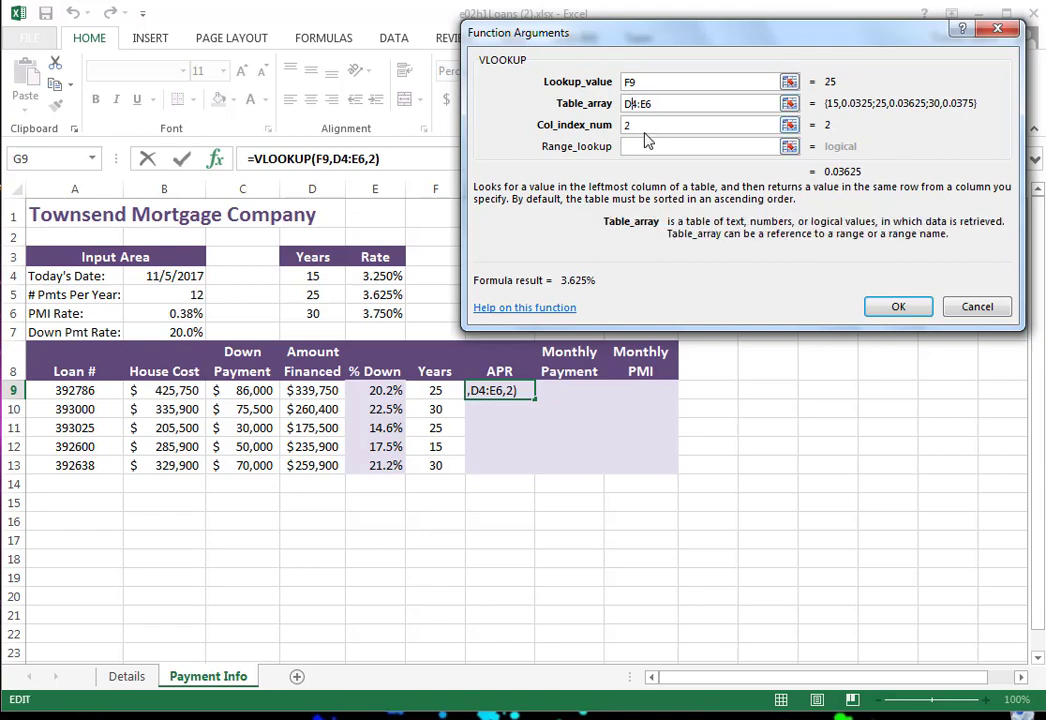
key(F4)
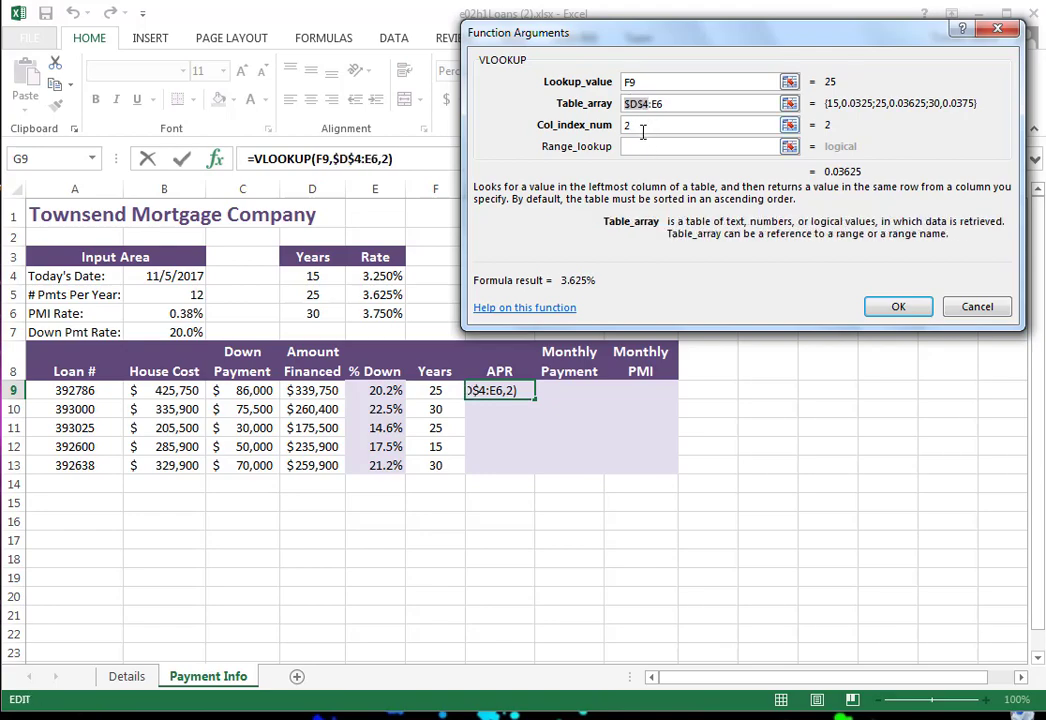
key(F4)
click(651, 103)
key(F4)
key(F4)
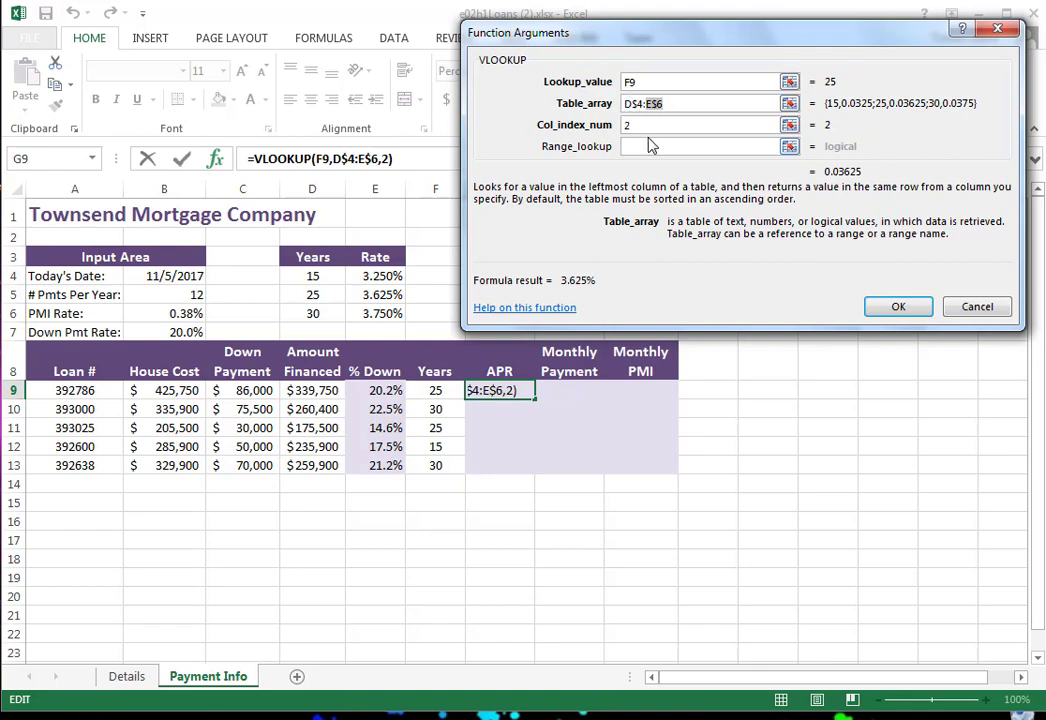
click(896, 309)
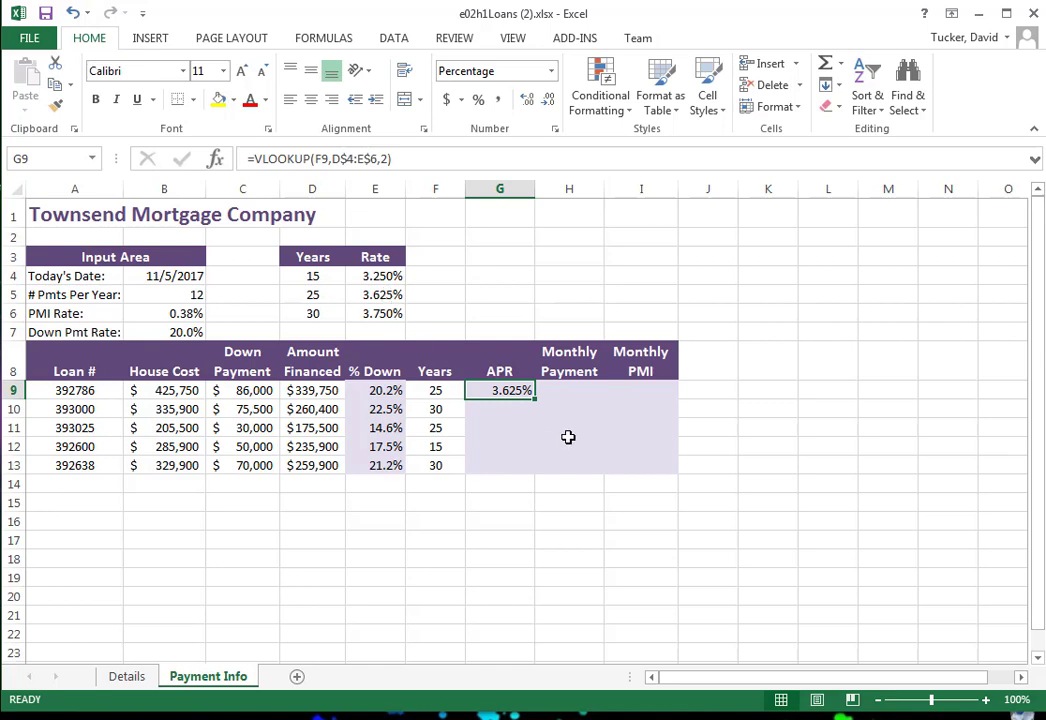
drag(535, 398, 532, 472)
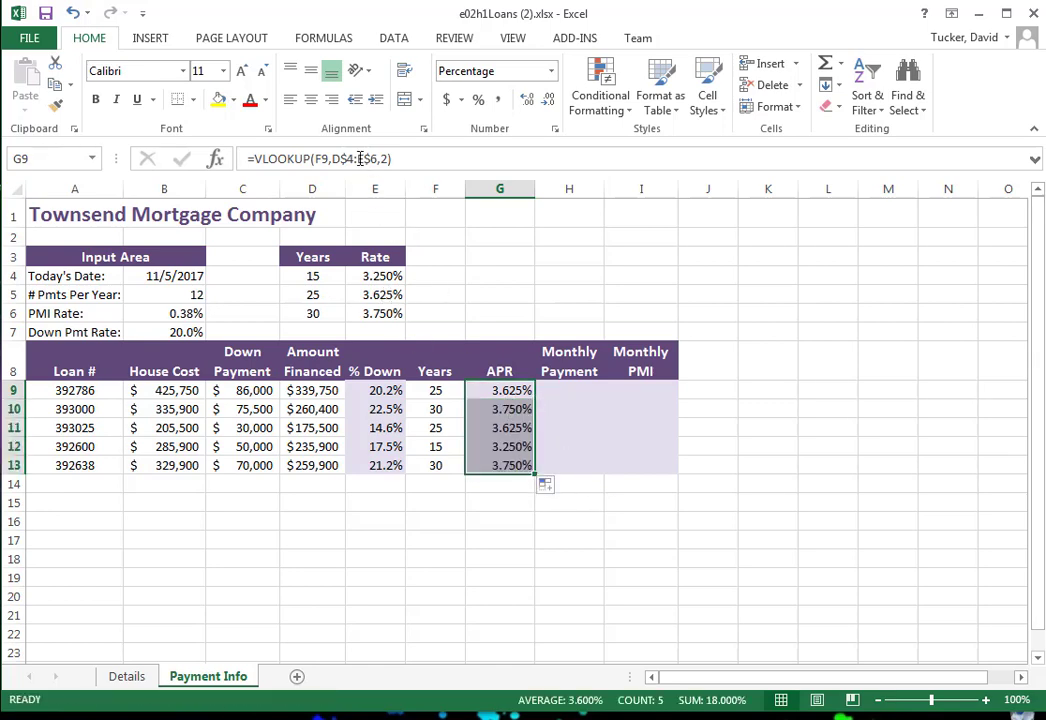
- Start a PMT formula in the first Monthly Payment cell, H9, and bring up its function arguments
click(563, 390)
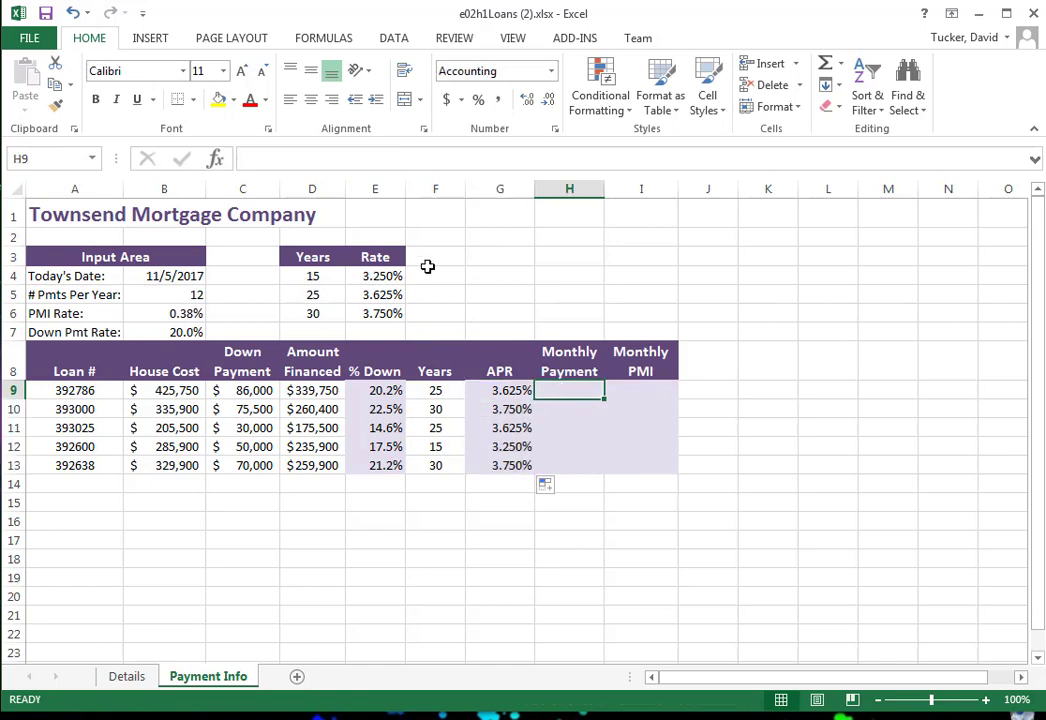
click(375, 161)
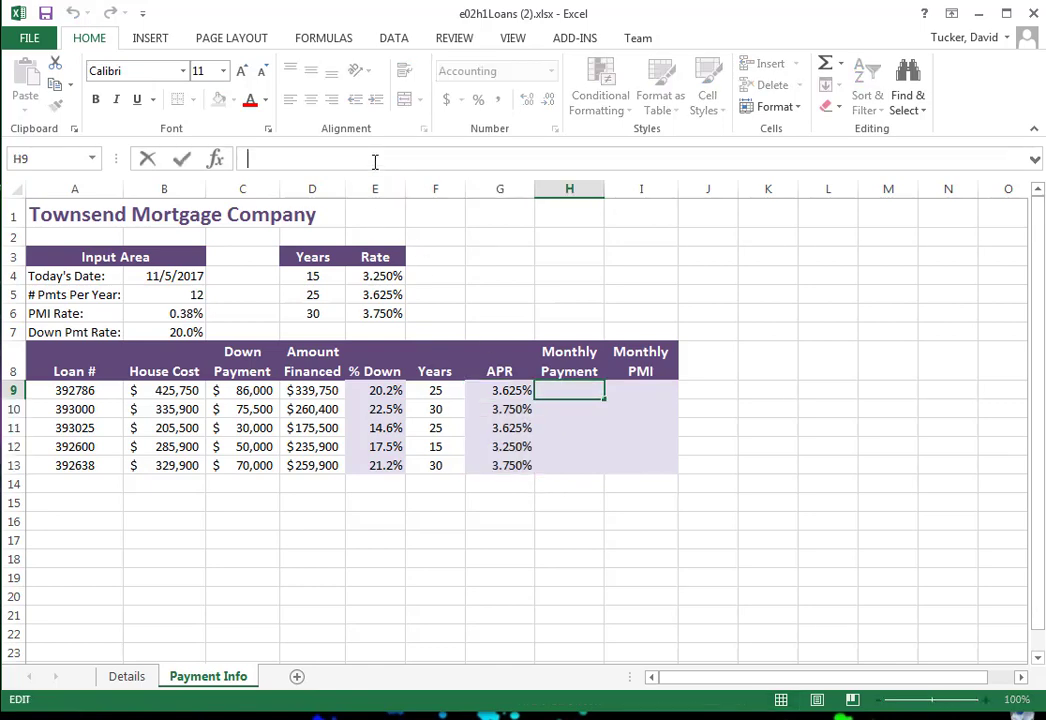
text(=)
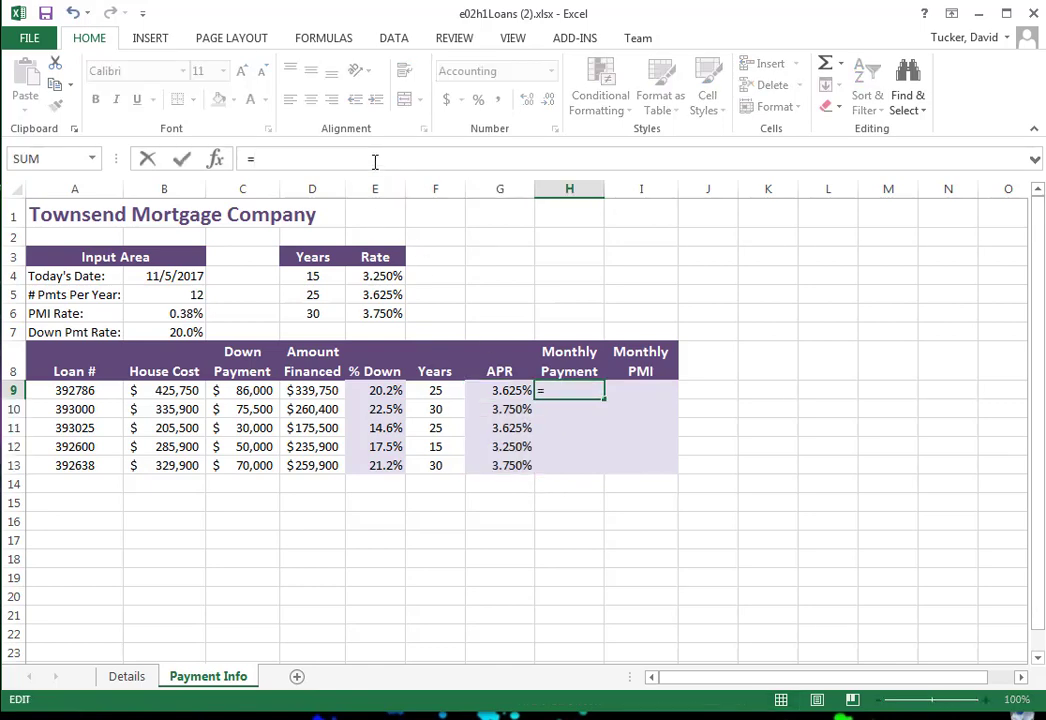
text(pm)
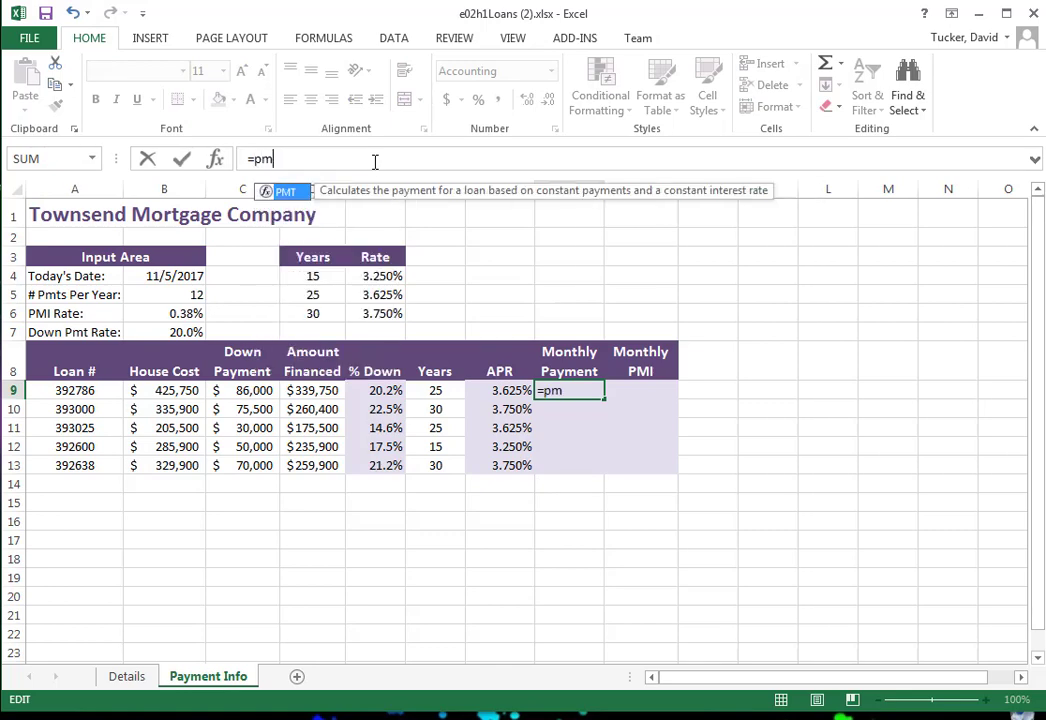
text(t))
key(BackSpace)
text(()
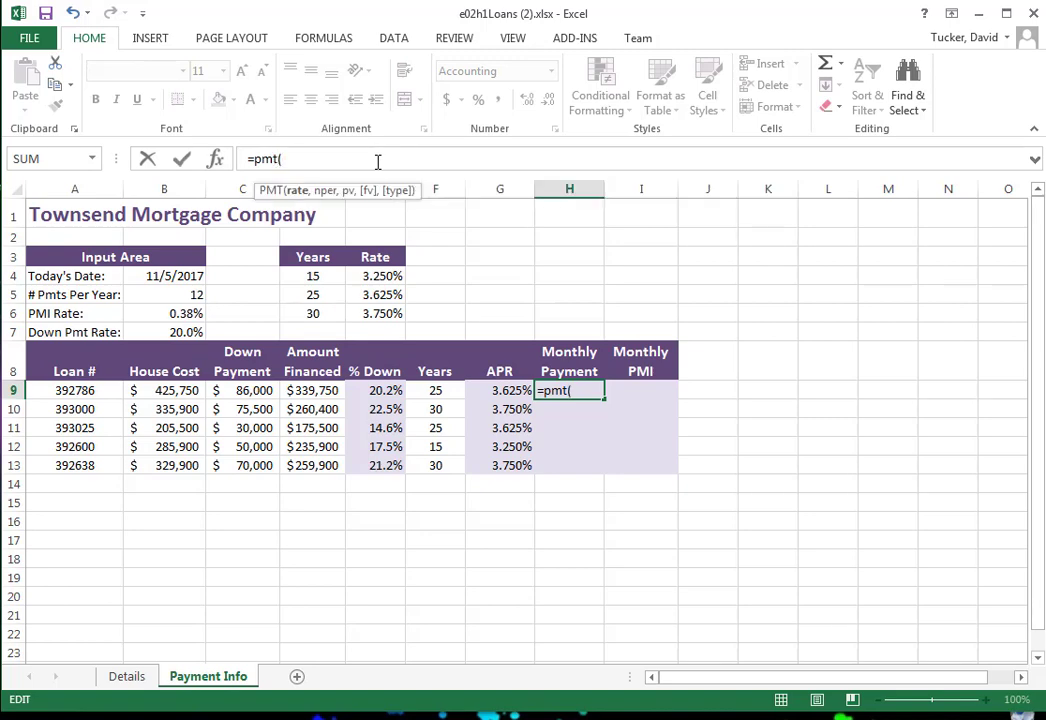
click(215, 162)
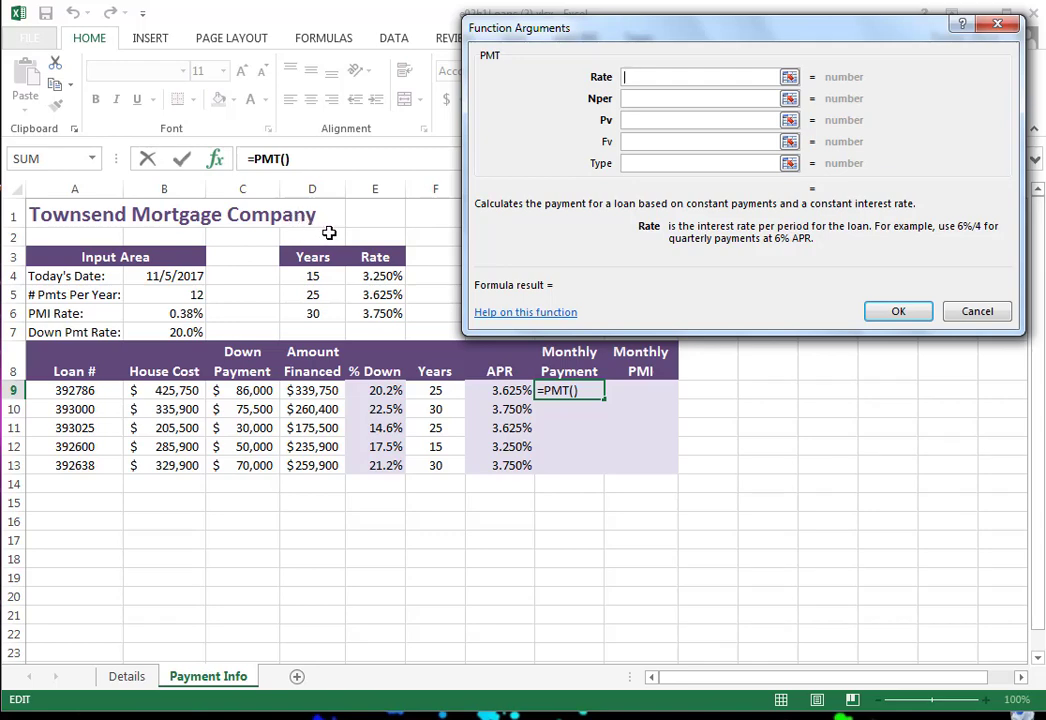
- Set the PMT function's Rate argument to G9/B5 and its Nper argument to F9*B5
click(503, 390)
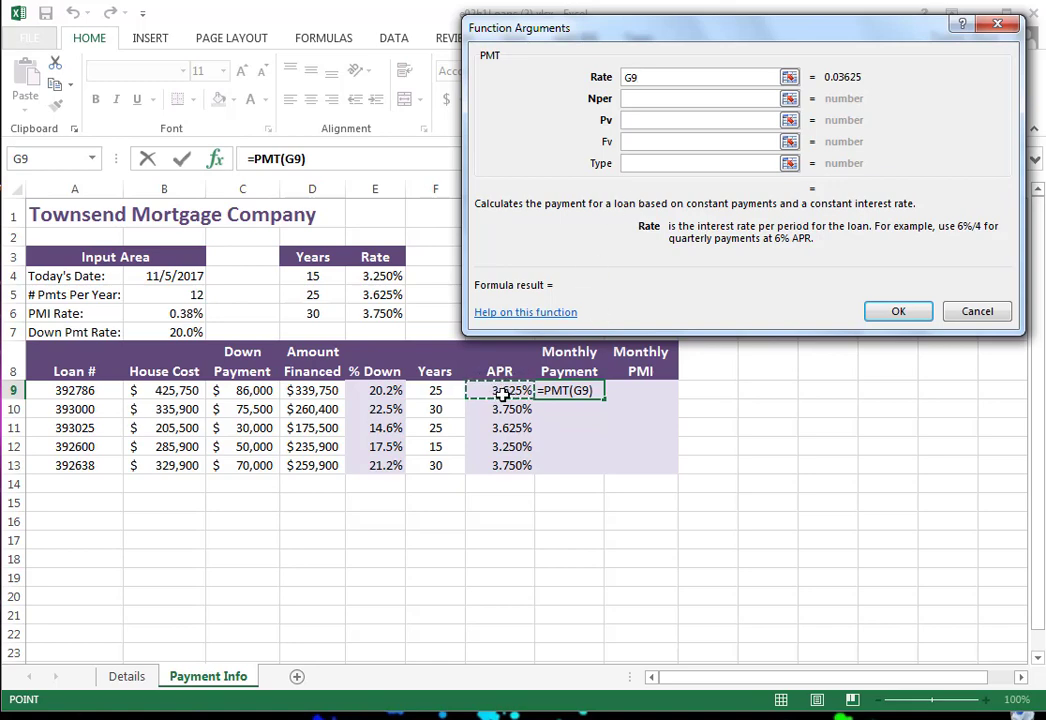
click(653, 77)
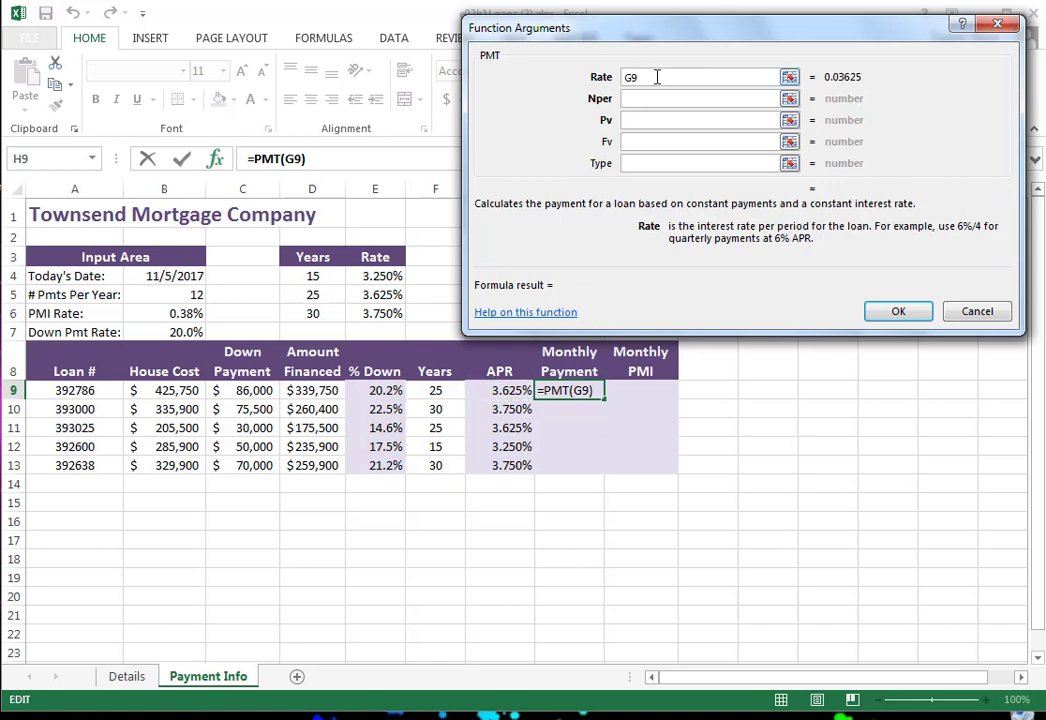
text(/)
click(172, 295)
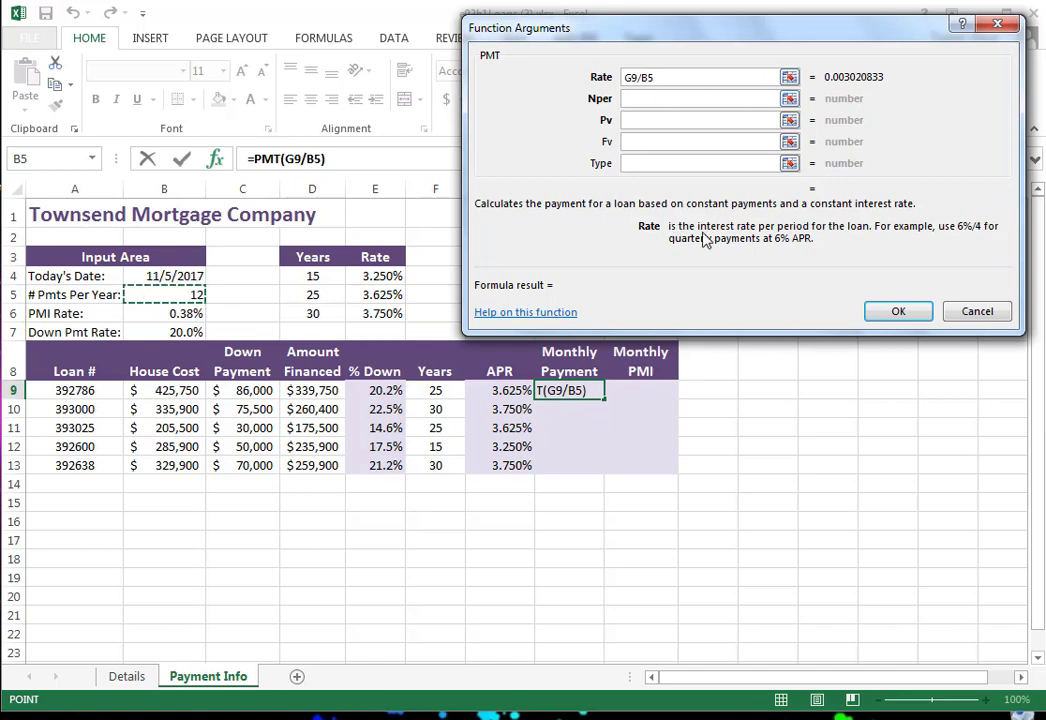
click(650, 100)
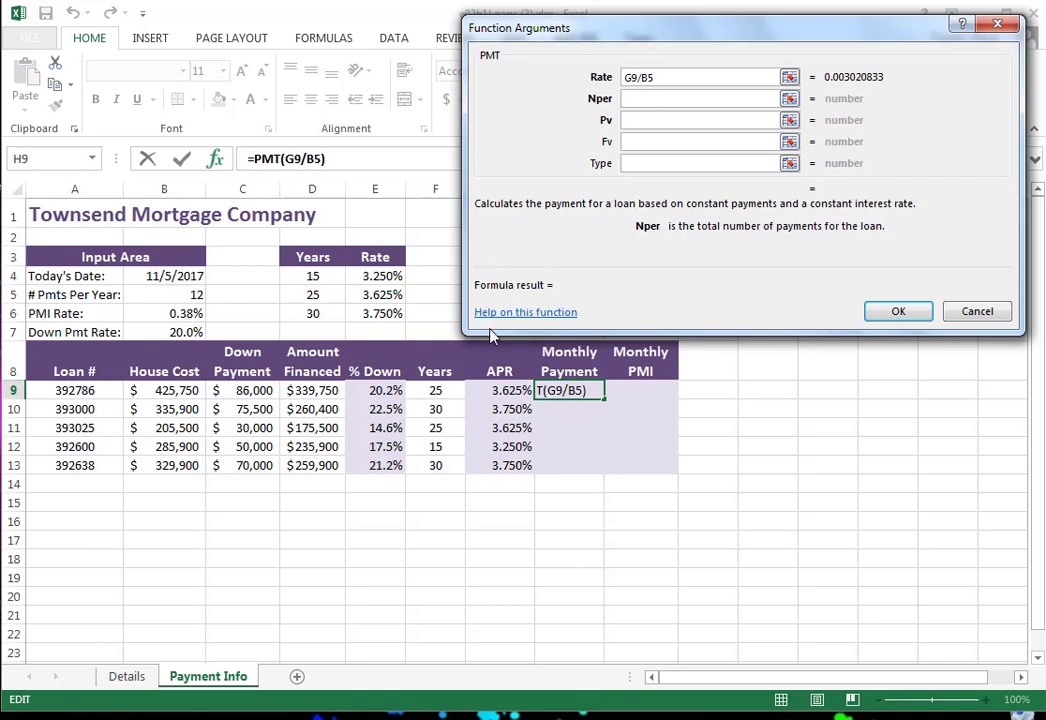
click(434, 390)
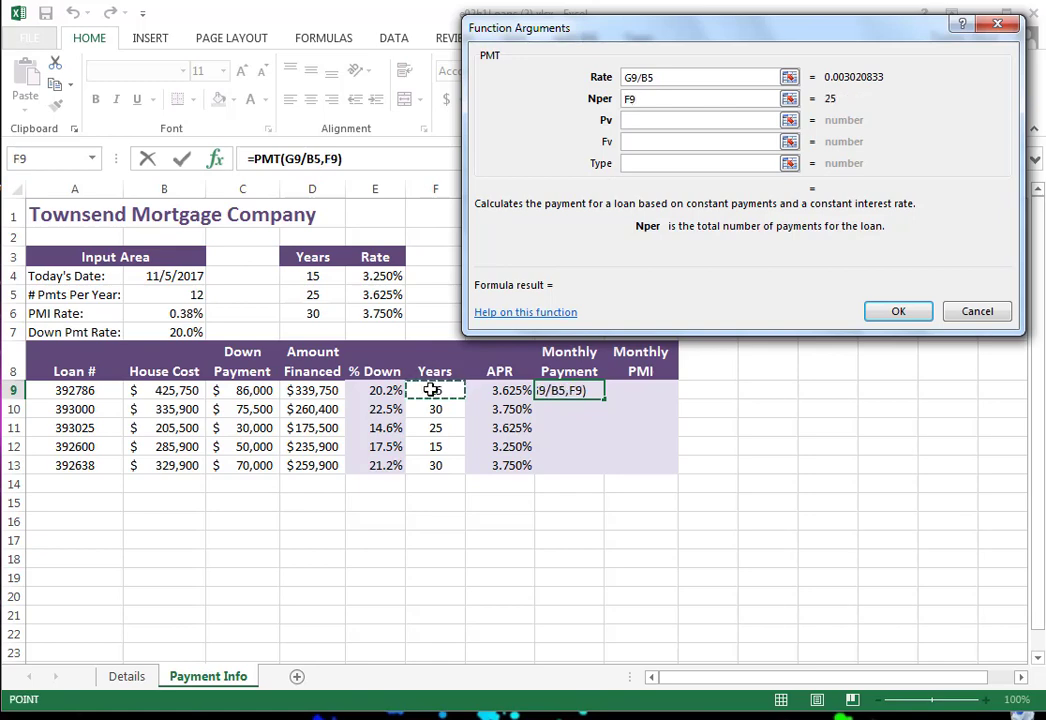
text(*)
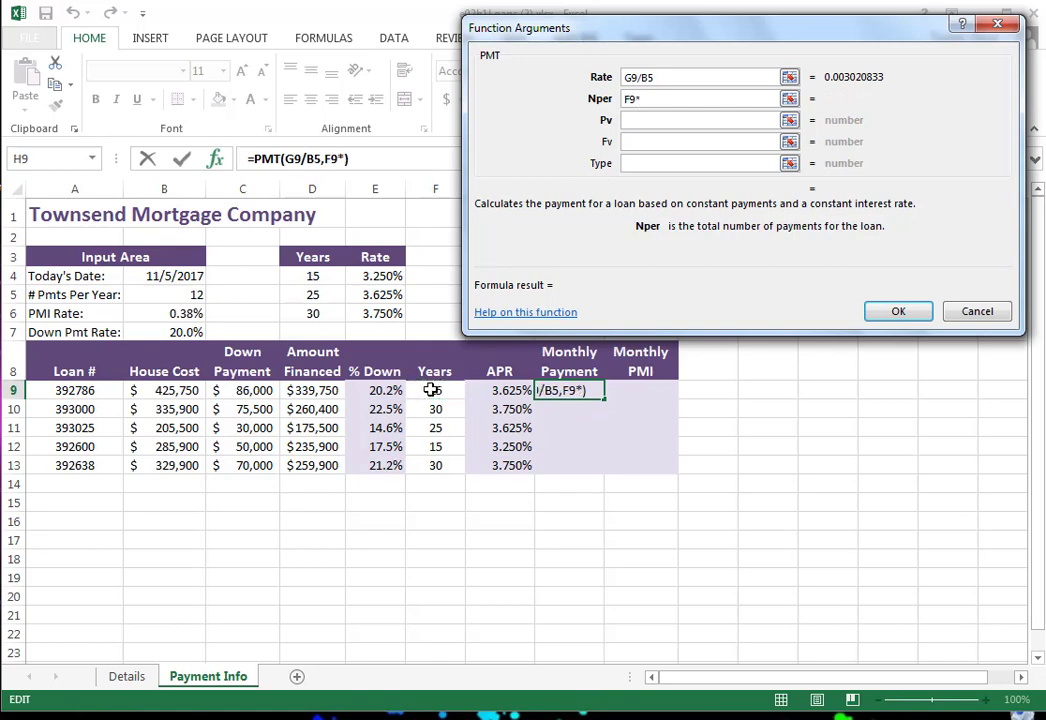
click(173, 295)
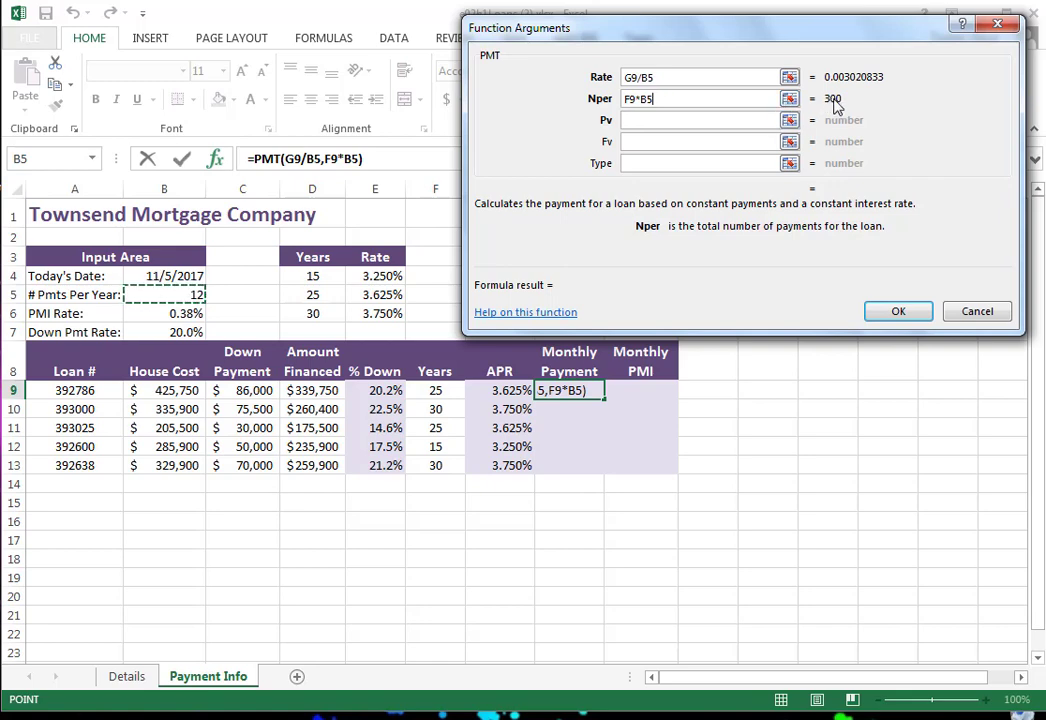
- Set the PMT function's Pv argument to -D9, accept the formula and fill it down the Monthly Payment column through H13
click(685, 119)
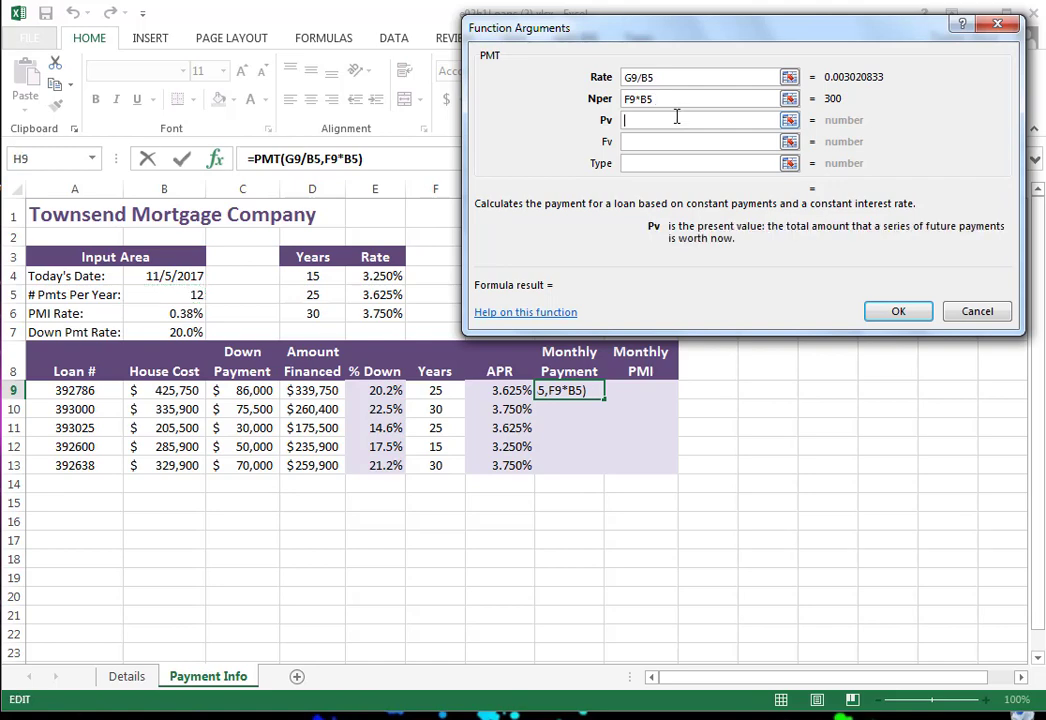
text(-)
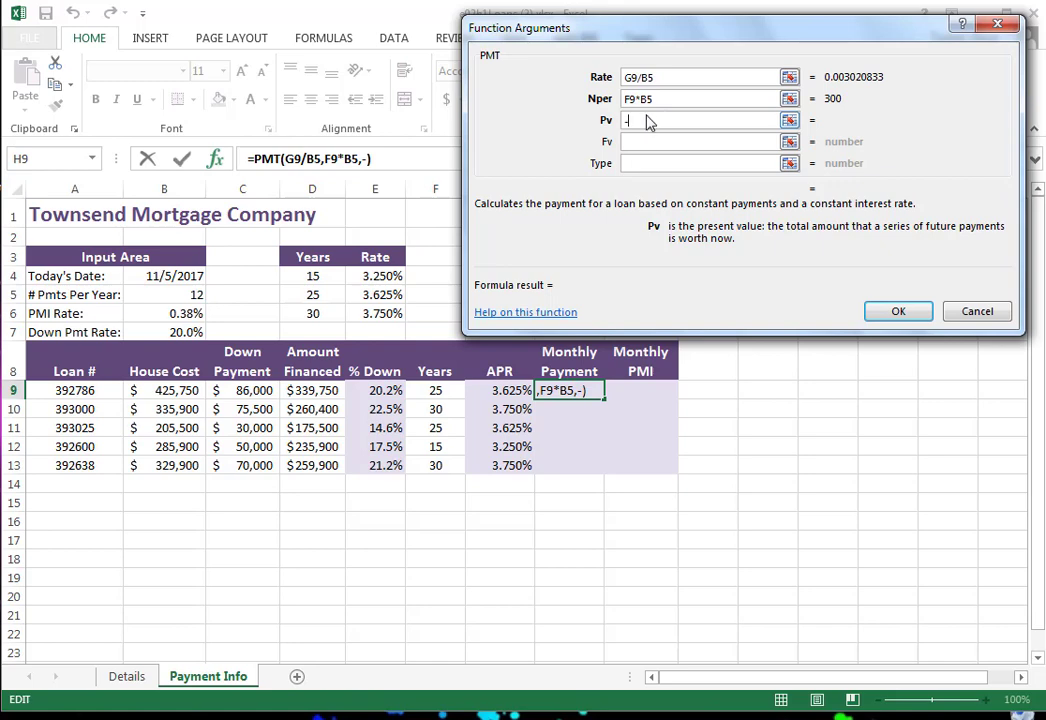
click(309, 391)
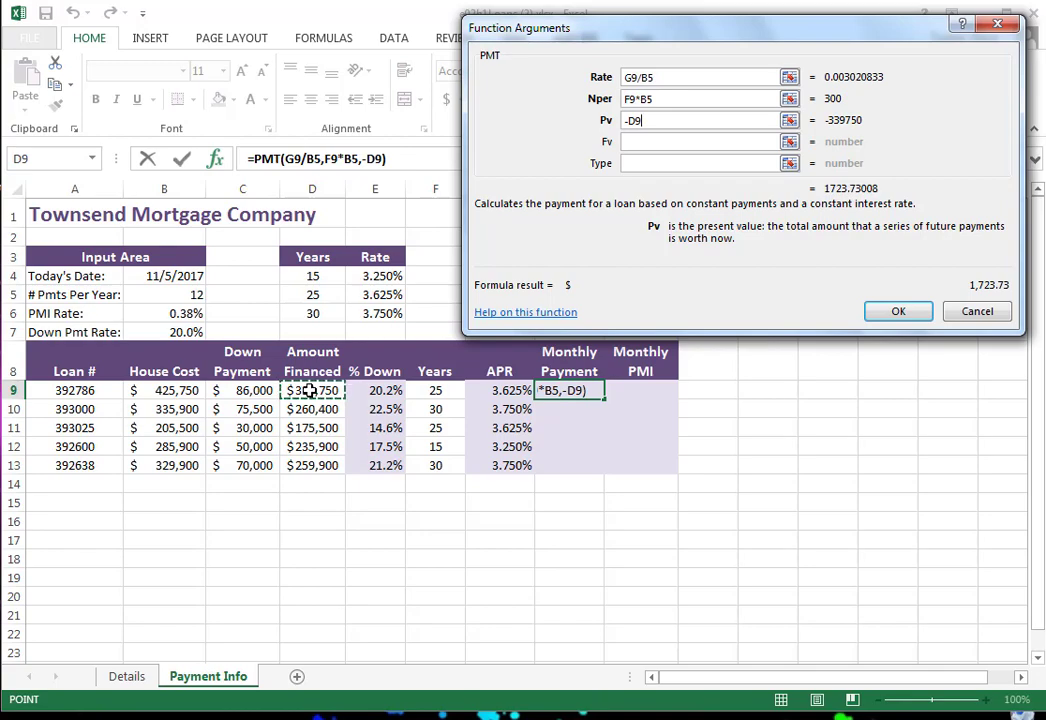
click(904, 315)
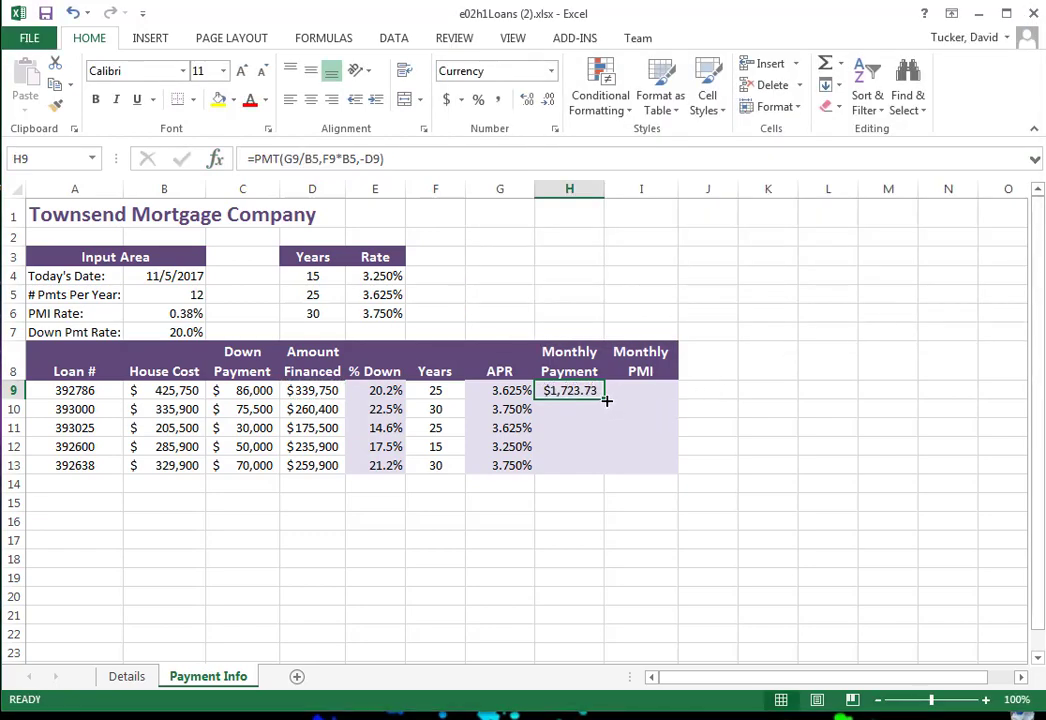
drag(605, 399, 600, 470)
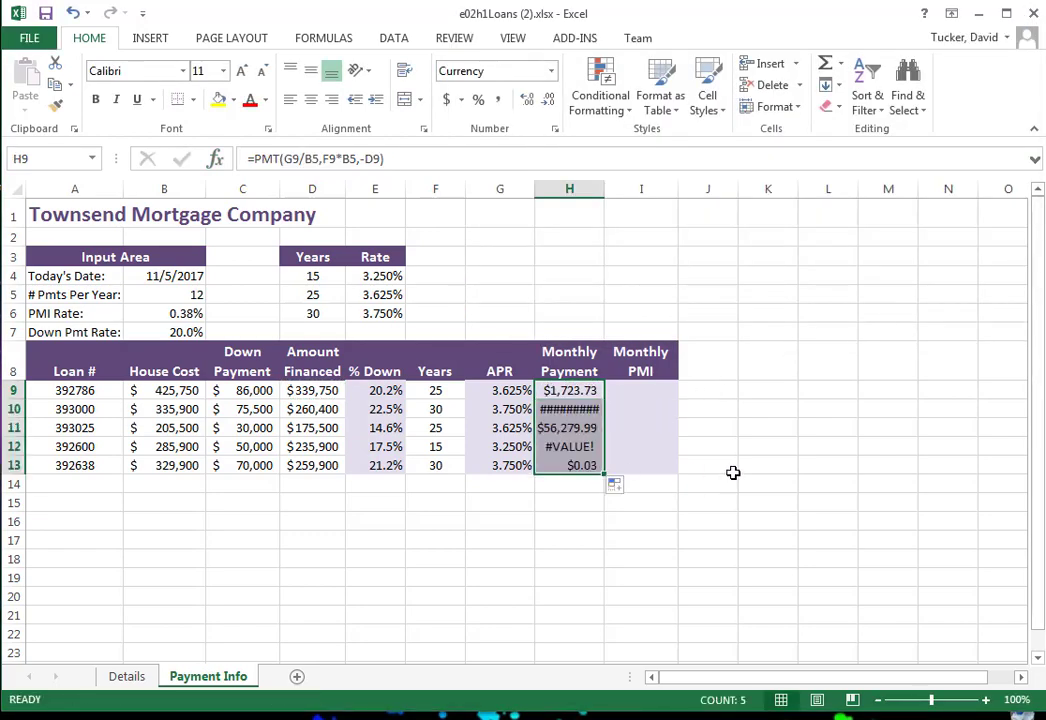
- Examine which cells the copied PMT formula in H12 refers to
click(574, 447)
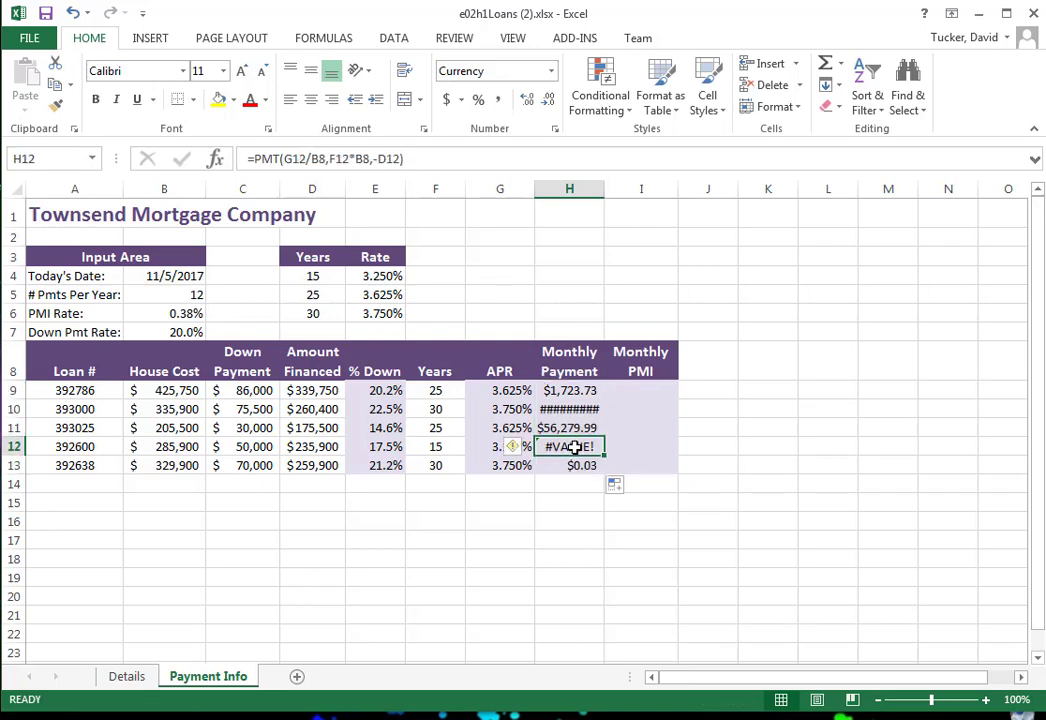
click(338, 158)
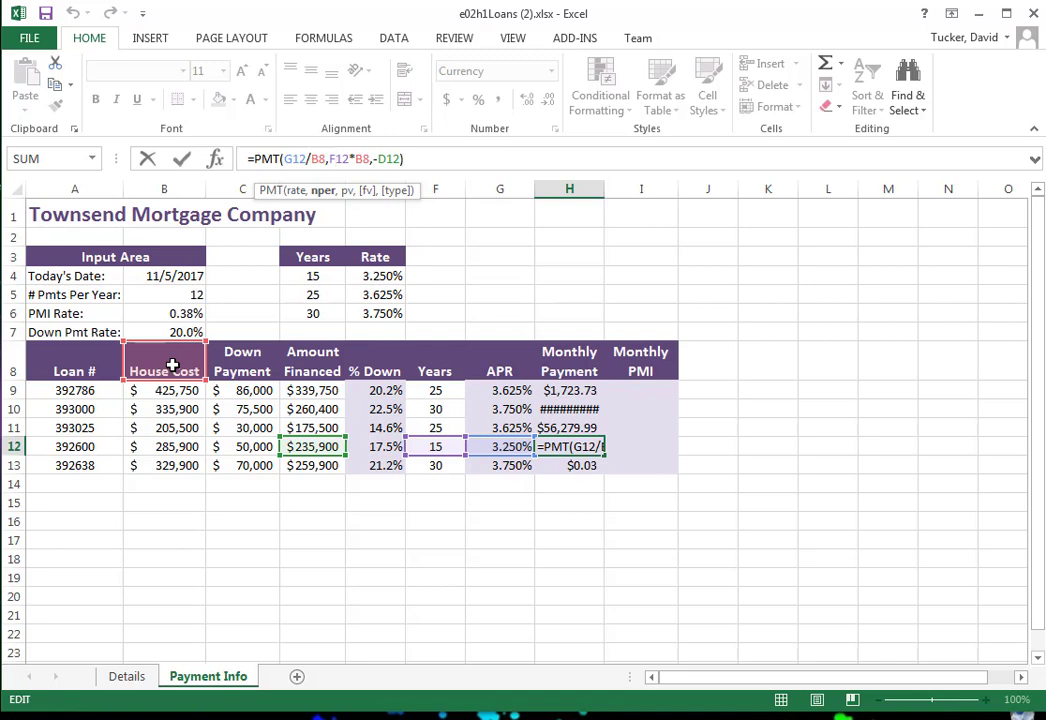
click(148, 159)
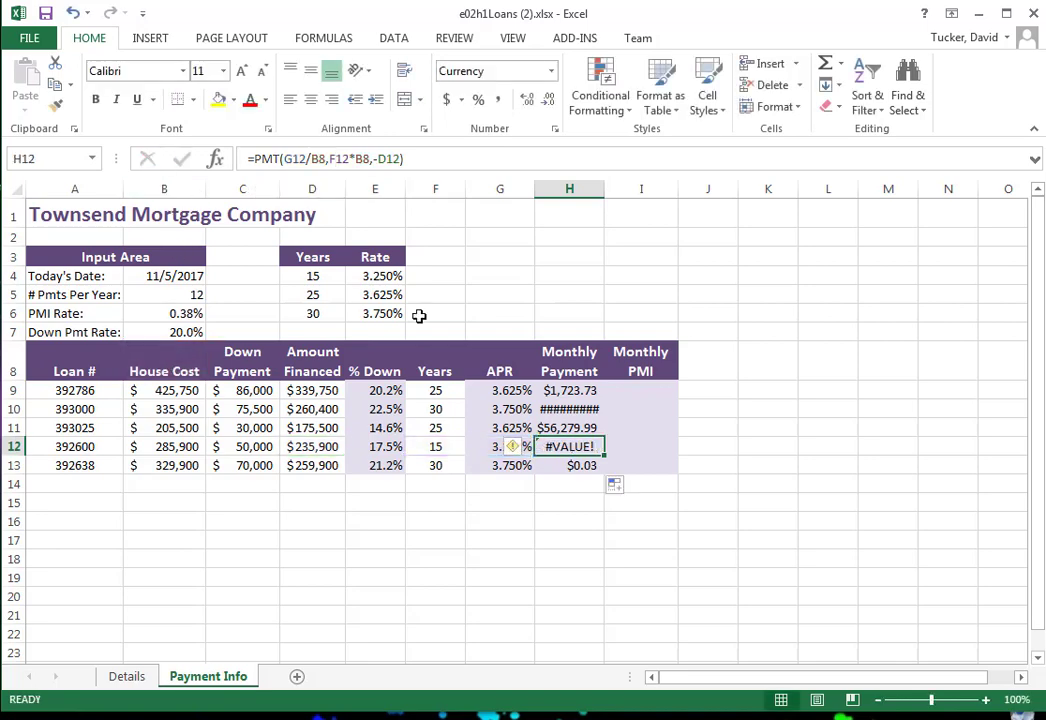
- Edit the PMT arguments in H9 to lock the row in the Rate argument as G9/B$5, and accept the formula
click(569, 390)
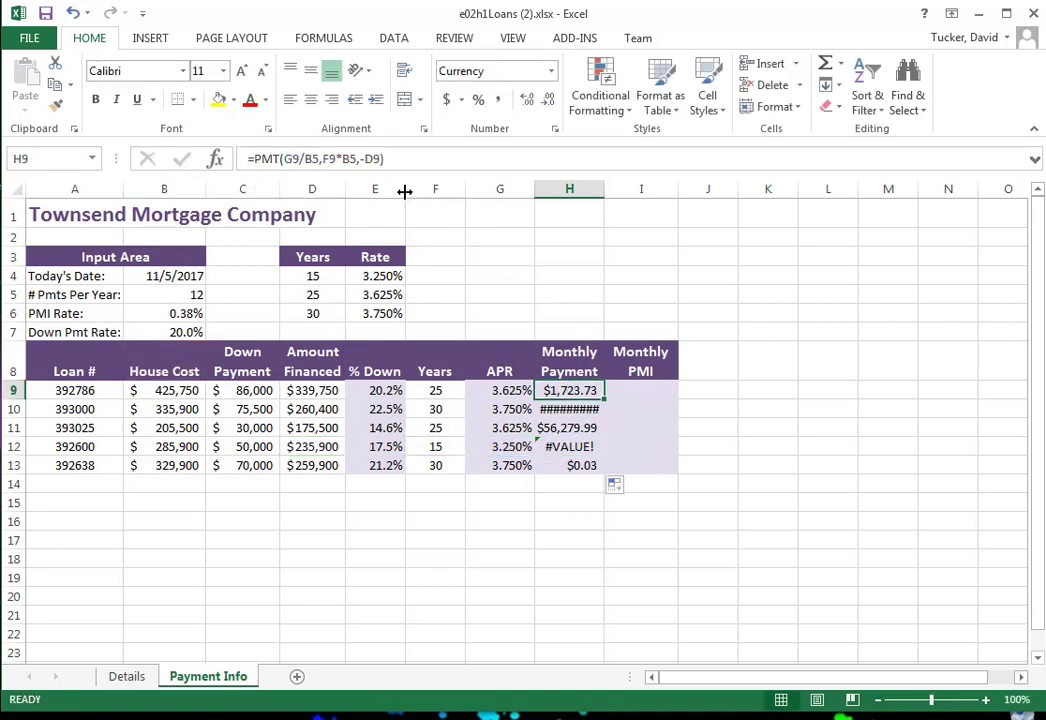
click(215, 158)
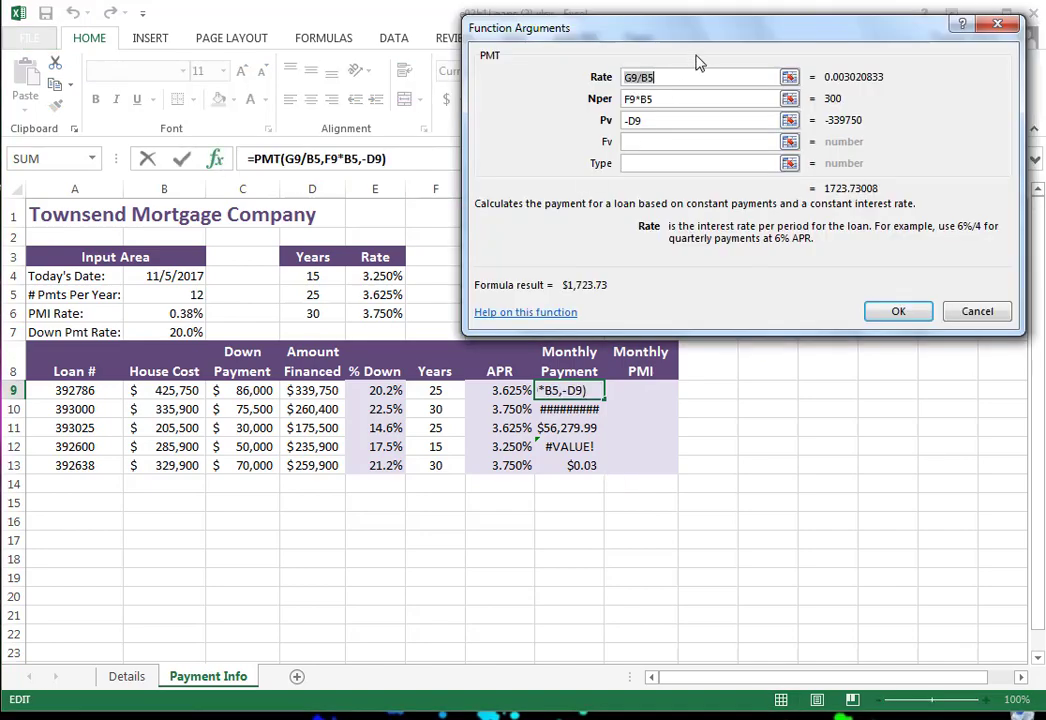
mouse_move(707, 40)
mouse_down()
mouse_move(763, 265)
mouse_move(691, 47)
mouse_move(698, 36)
mouse_up()
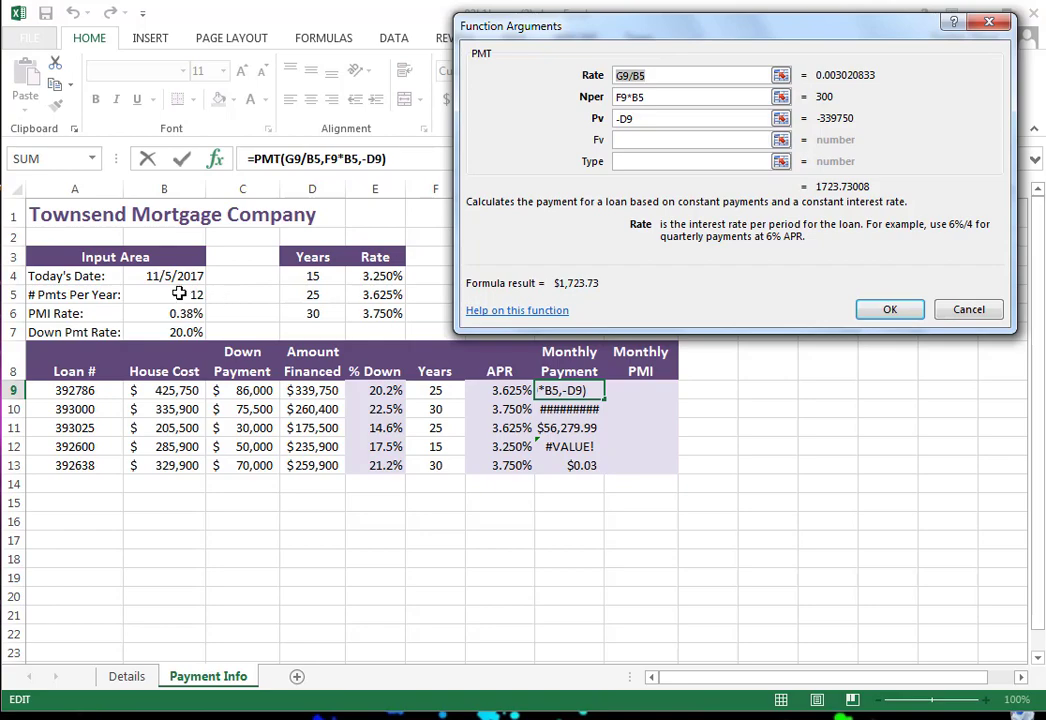
click(635, 75)
text($)
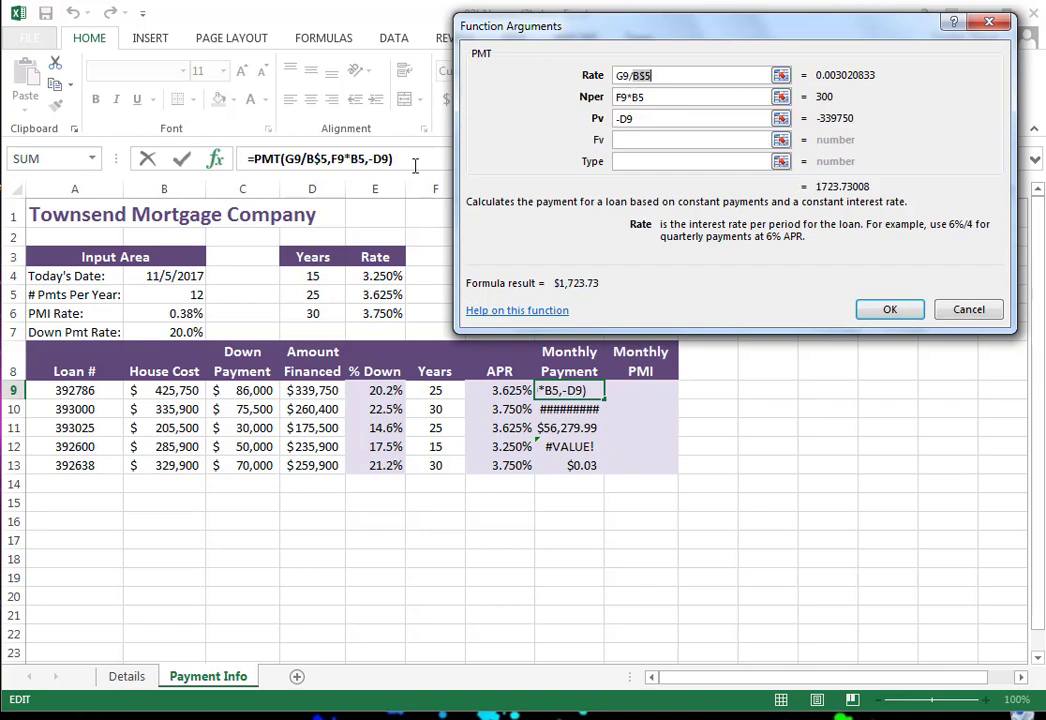
click(889, 309)
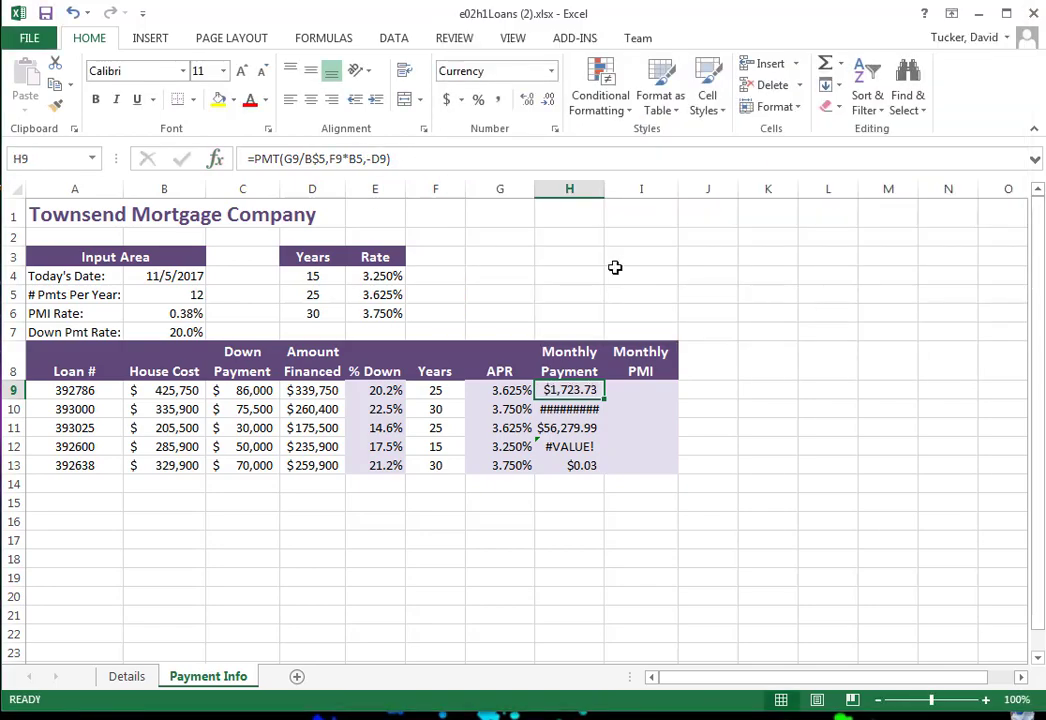
- Check the references in H9, fill its PMT formula down through H13 and widen column H to fit the amounts
click(366, 158)
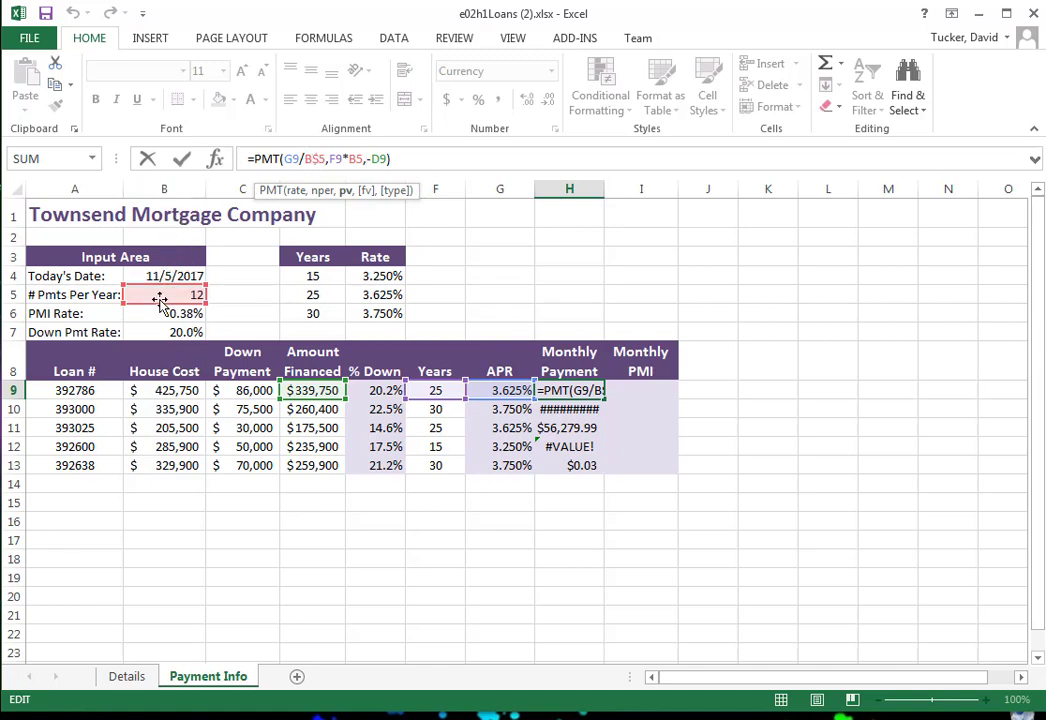
click(182, 159)
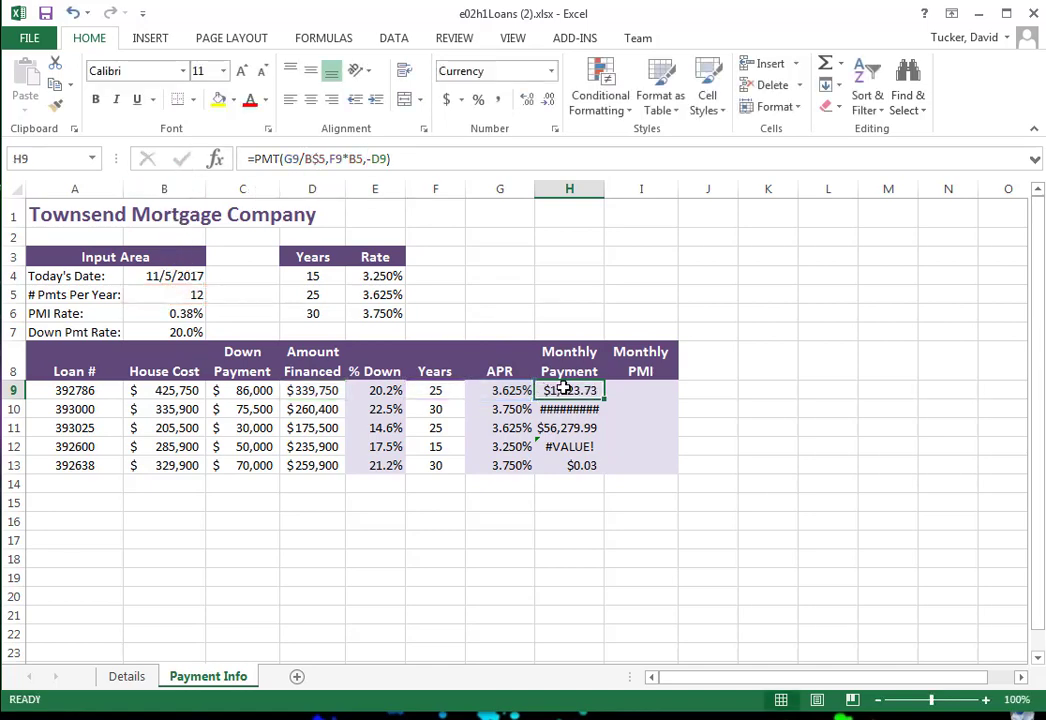
drag(604, 399, 605, 472)
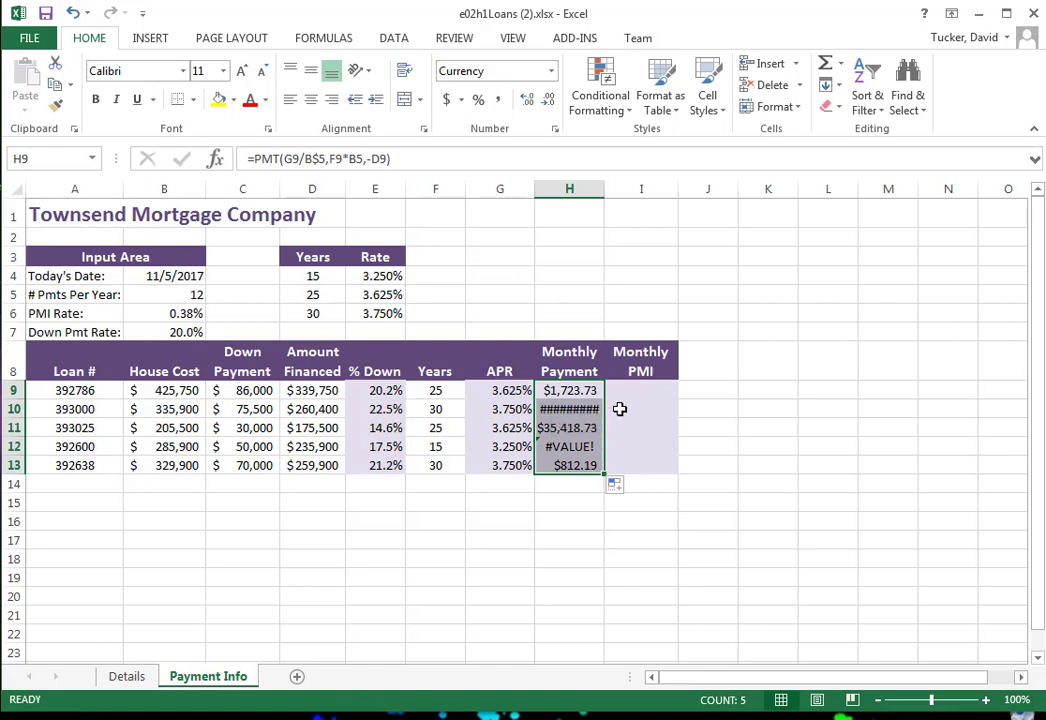
drag(605, 190, 628, 196)
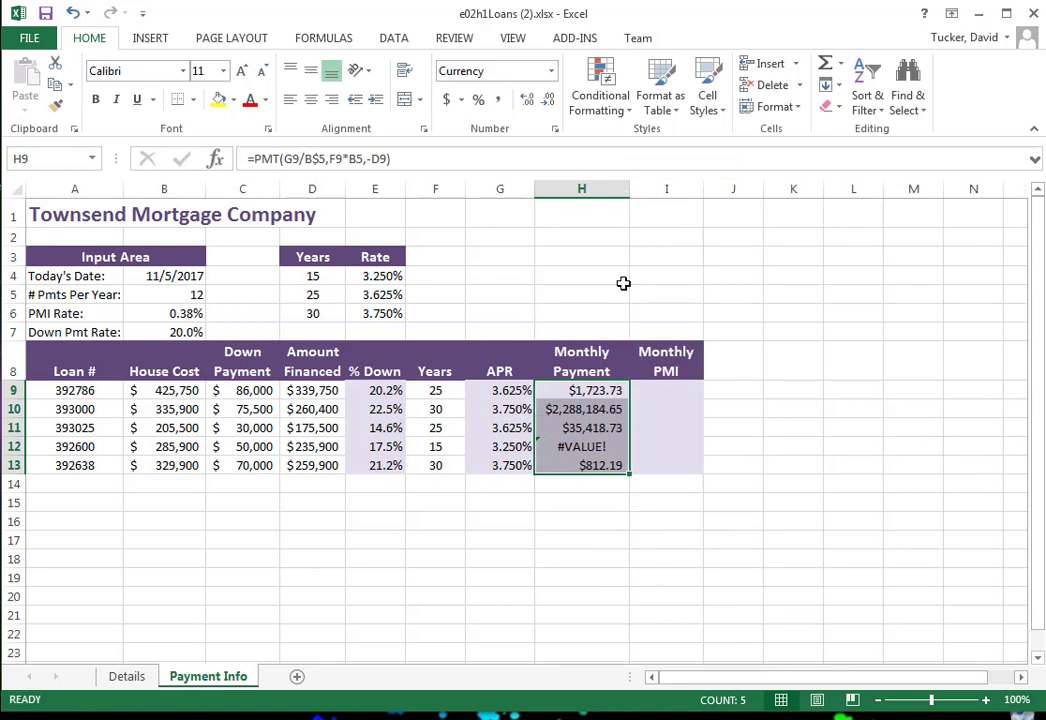
- Compare the PMT formulas in H9 and H10, examining which cell each one's Nper argument refers to
click(594, 410)
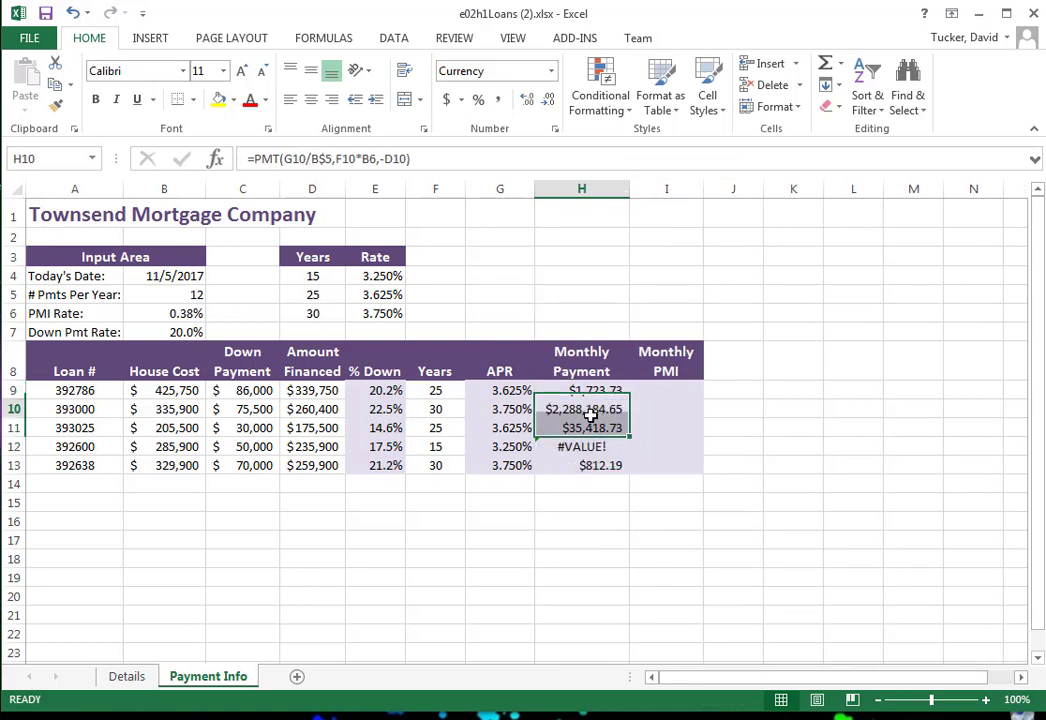
click(378, 160)
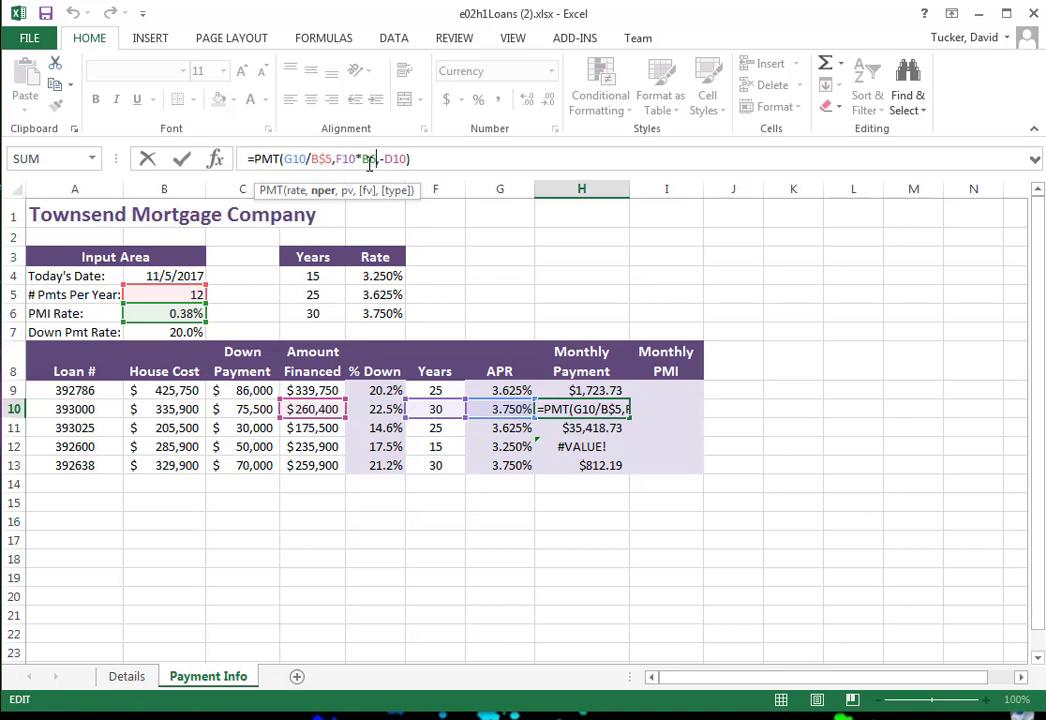
click(181, 159)
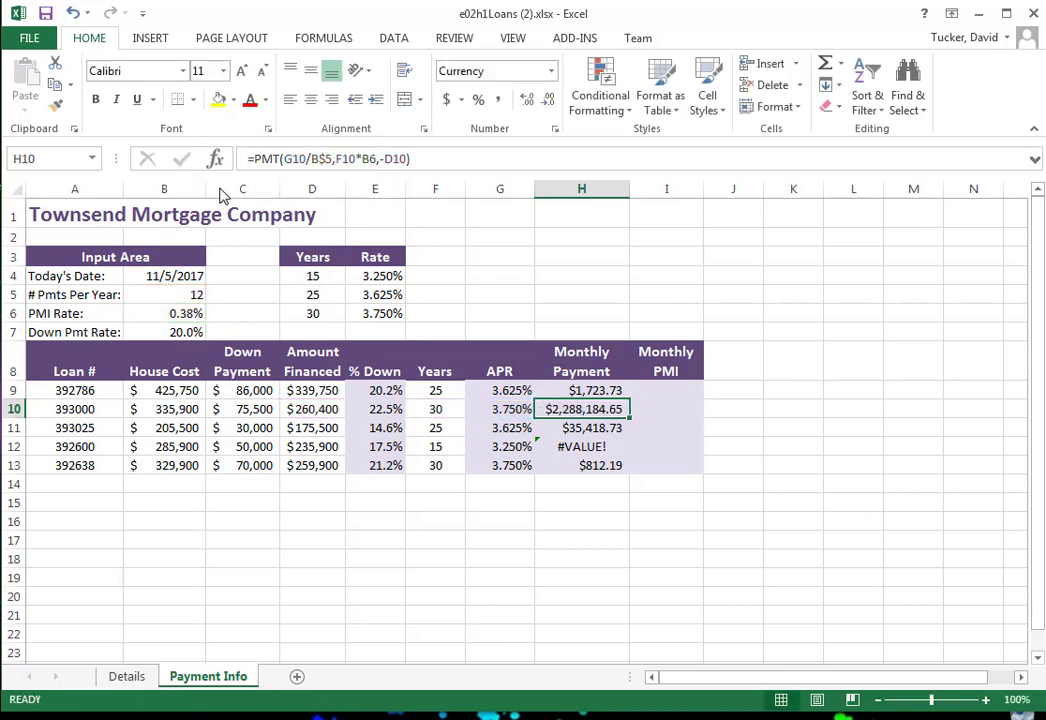
click(586, 390)
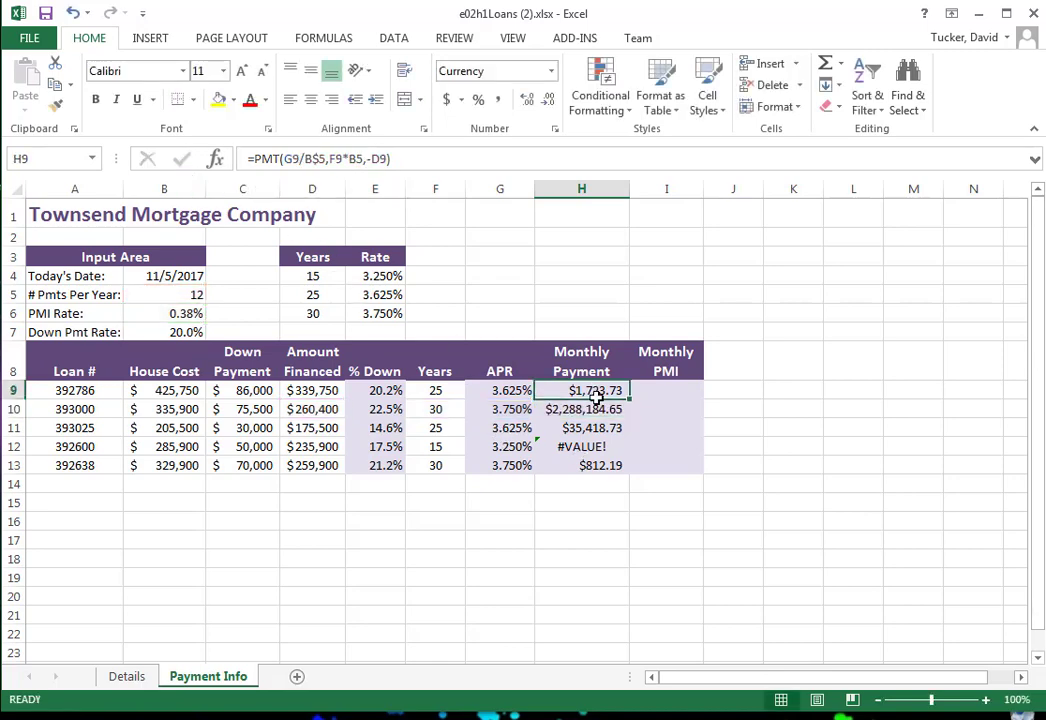
click(343, 163)
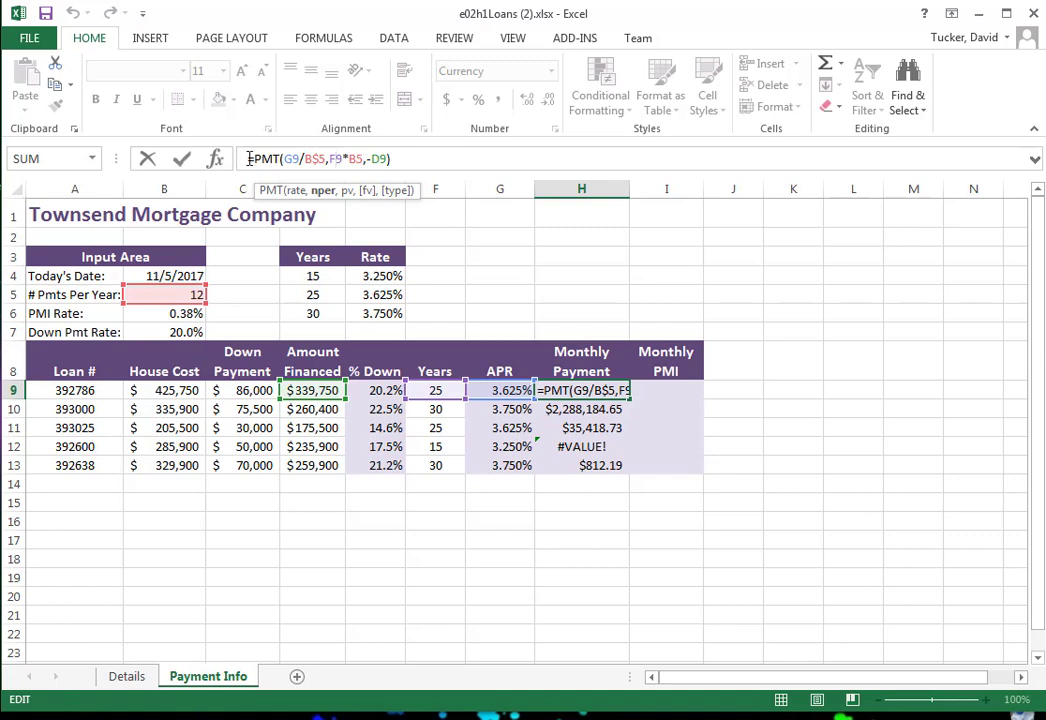
click(182, 160)
click(592, 405)
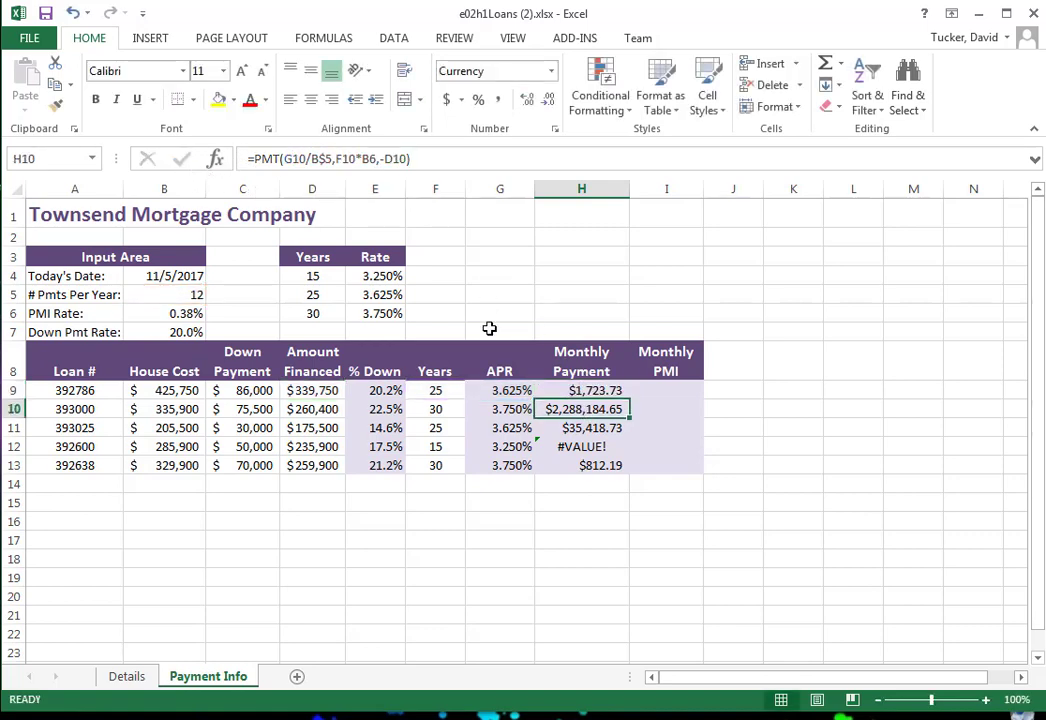
click(358, 161)
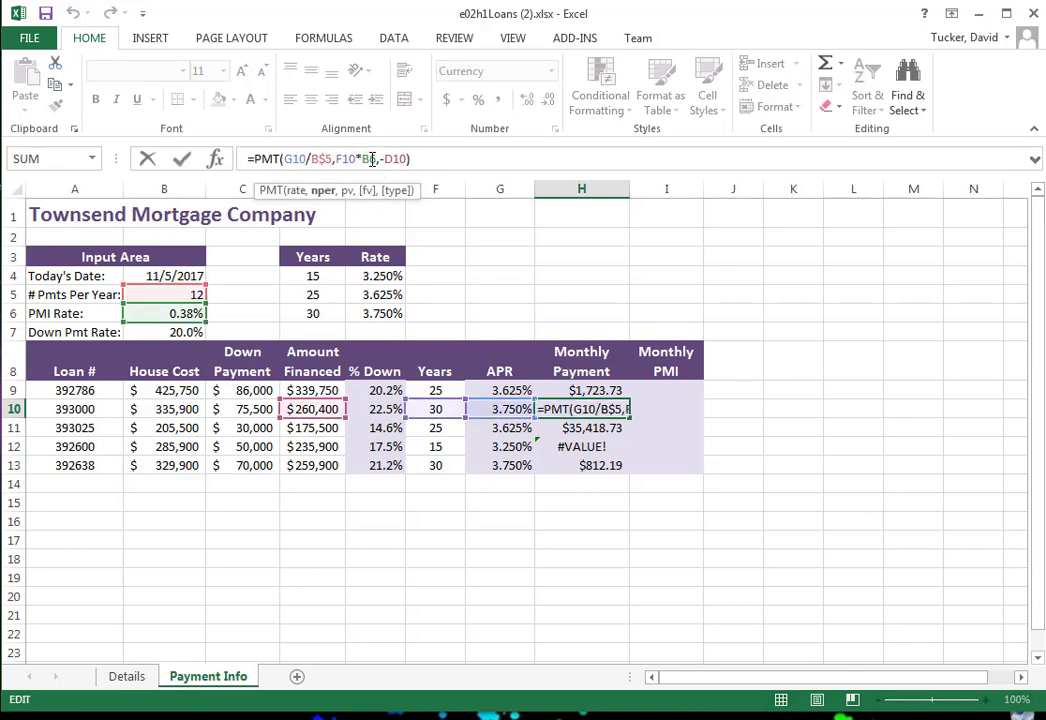
click(216, 161)
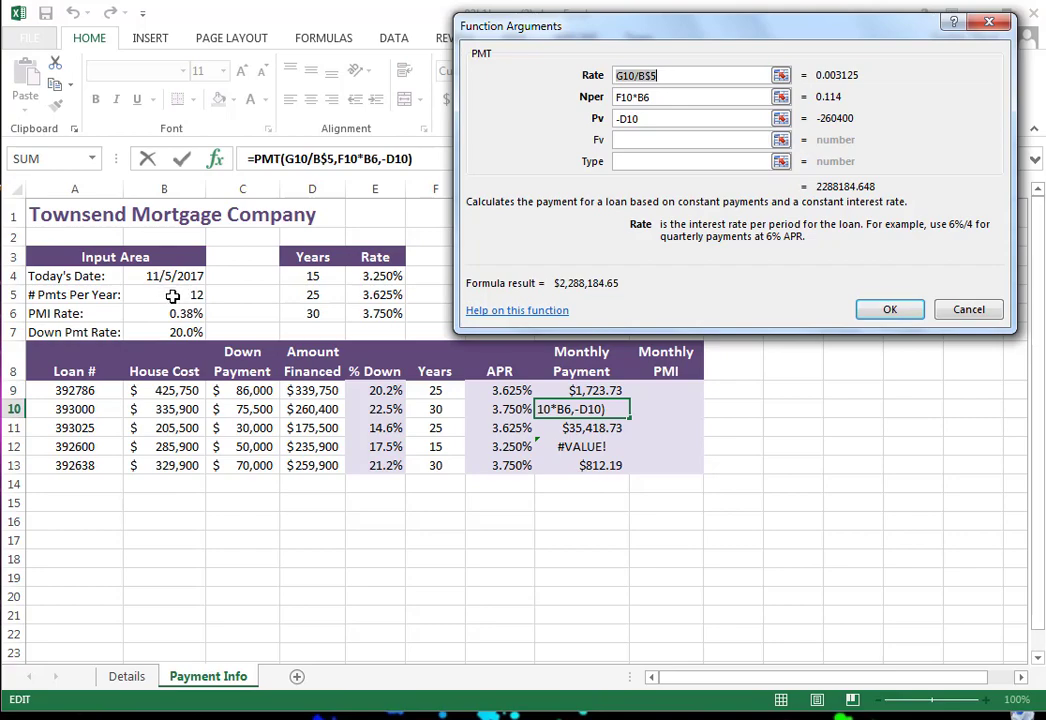
click(968, 311)
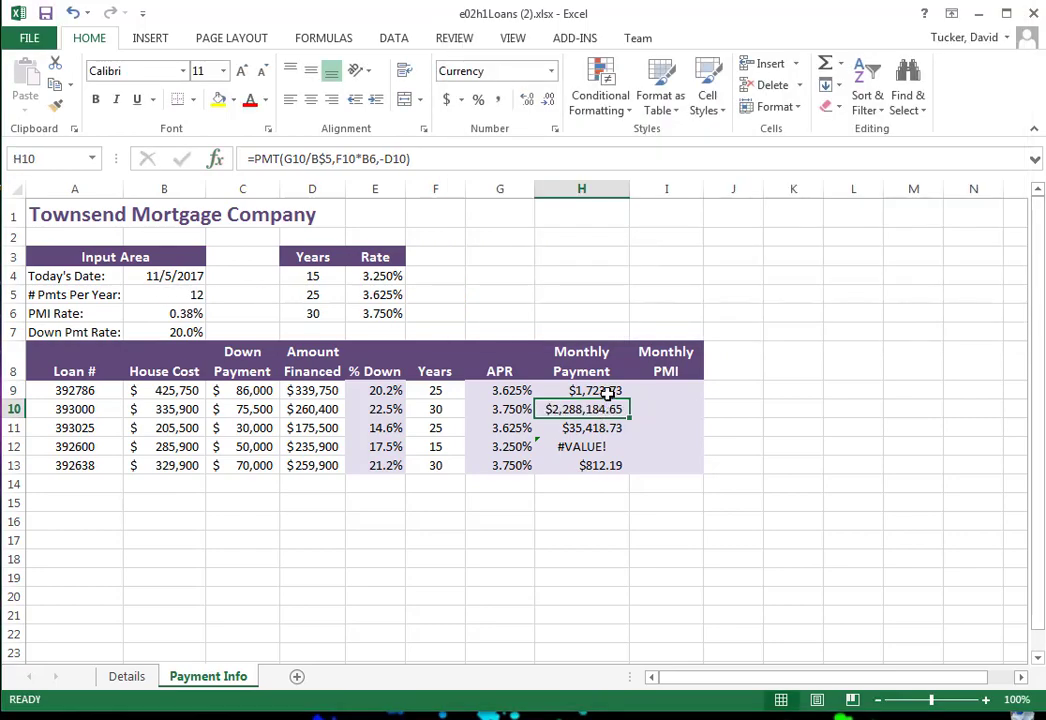
- Lock the row in H9's Nper argument as F9*B$5 and refill the PMT formula down through H13
click(602, 391)
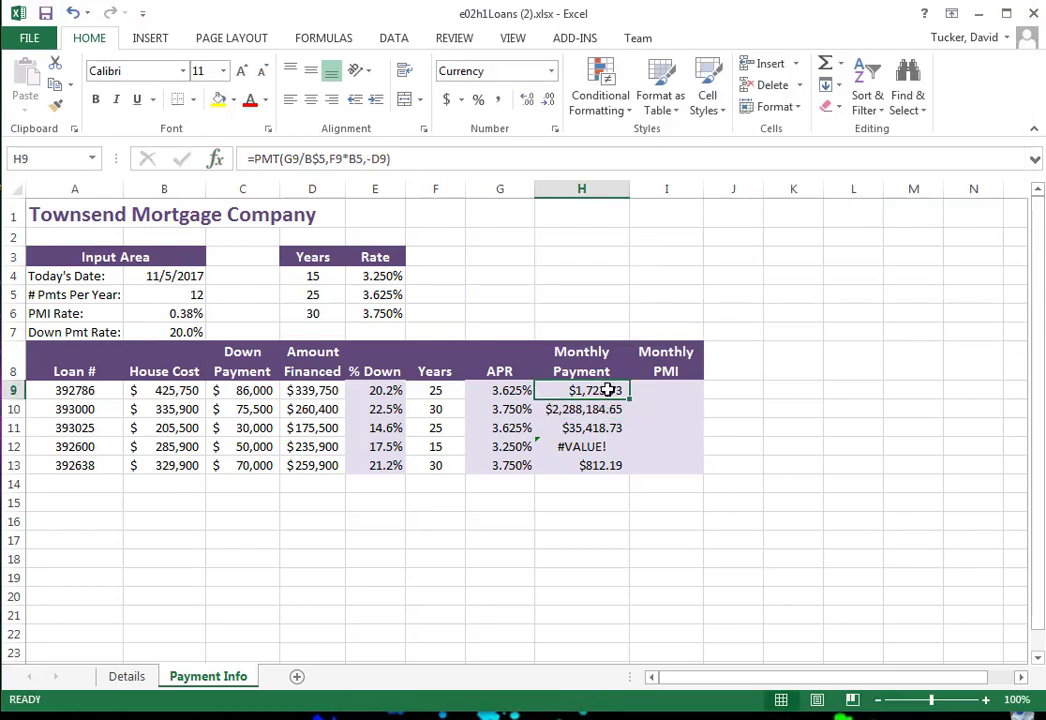
click(355, 160)
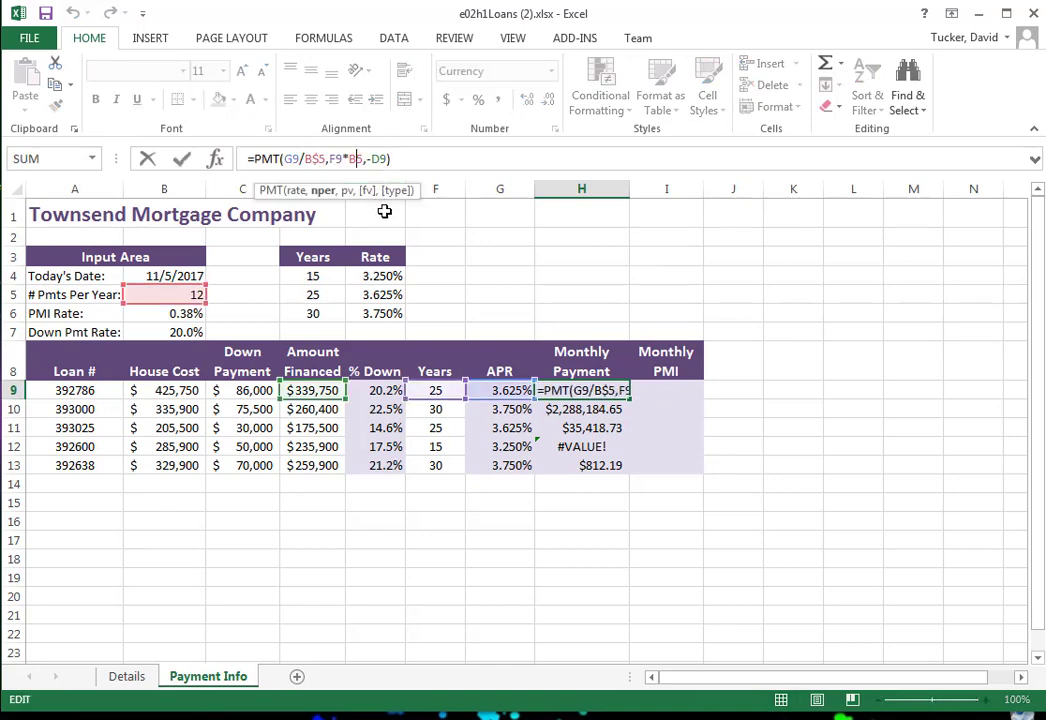
key(F4)
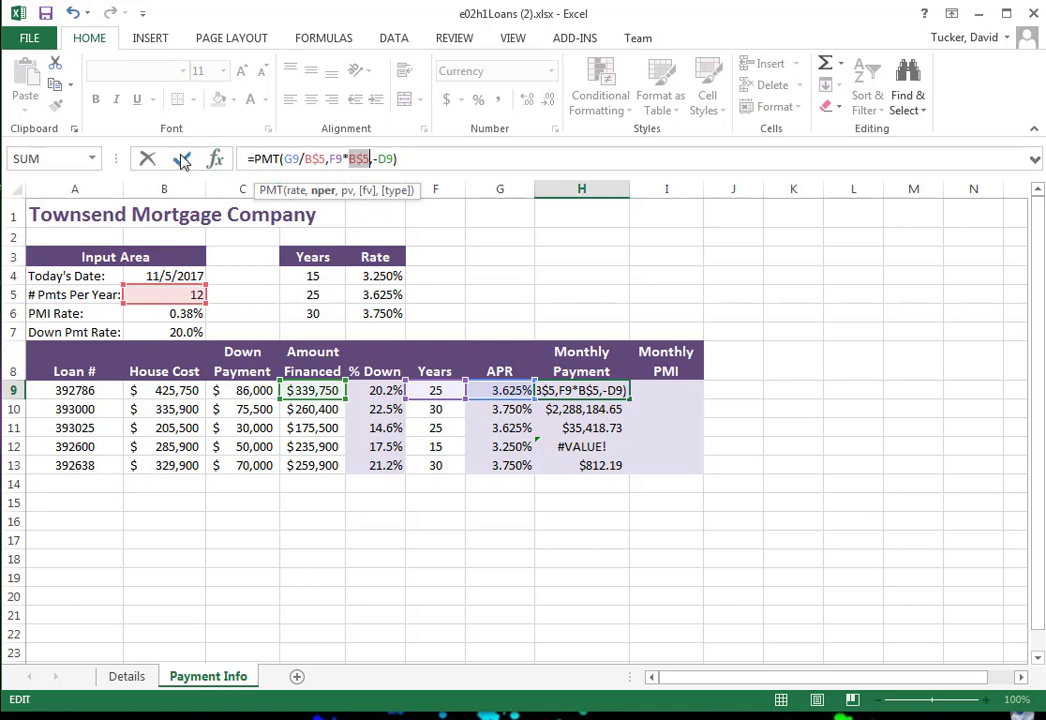
key(F4)
click(184, 163)
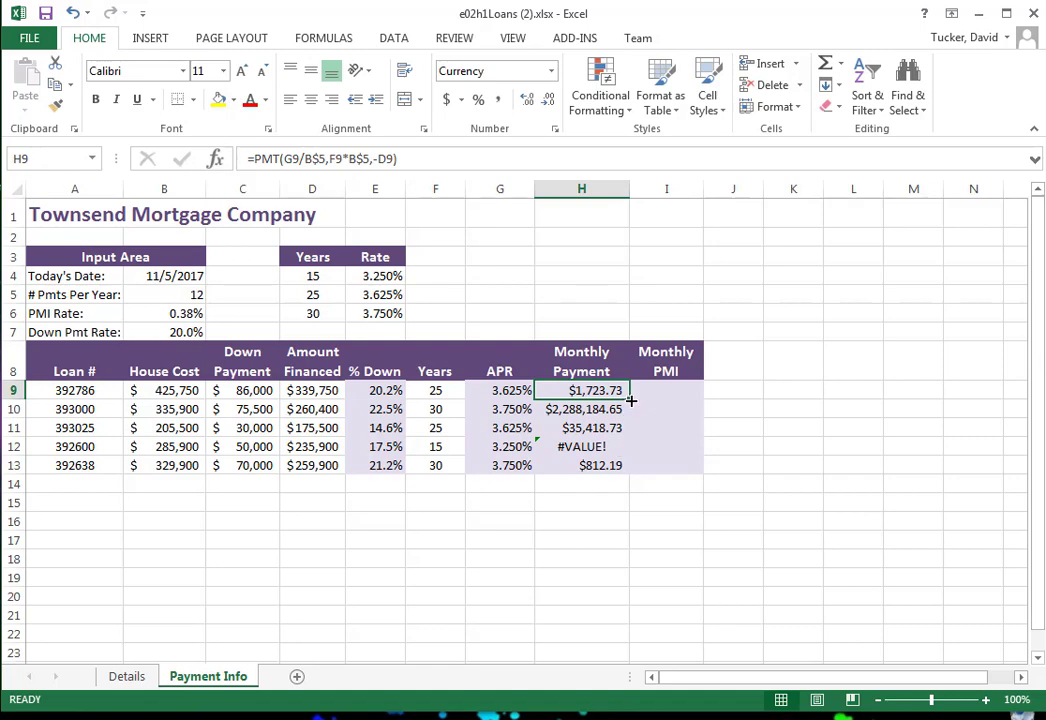
drag(631, 400, 628, 467)
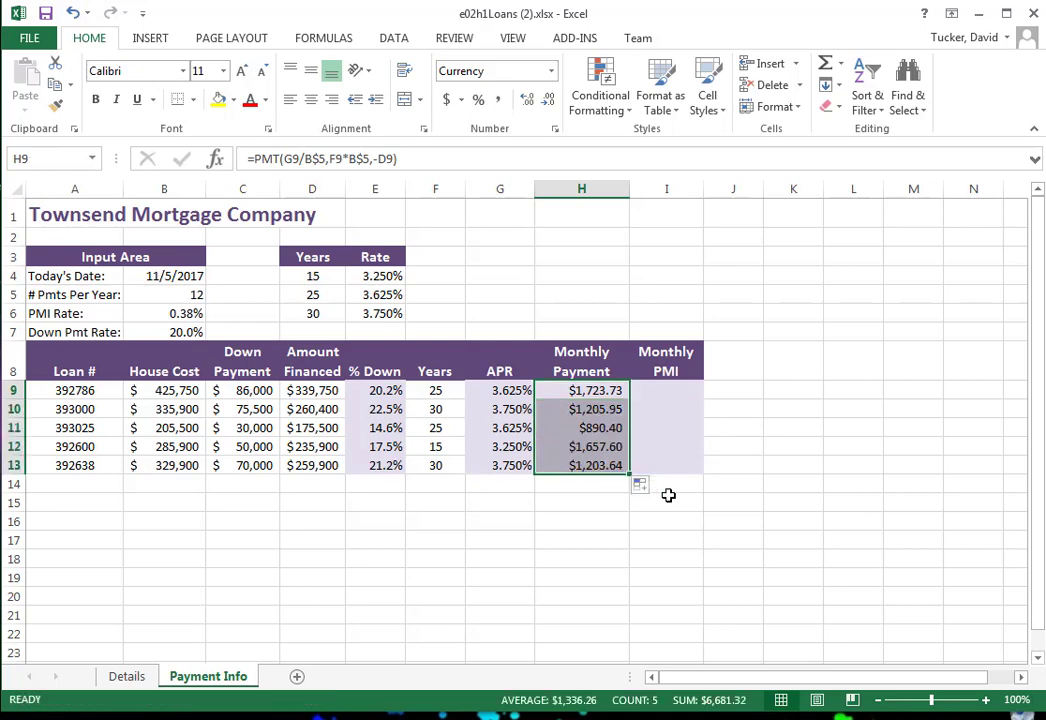
- Check the cell references of the refilled PMT formula in H12
click(600, 447)
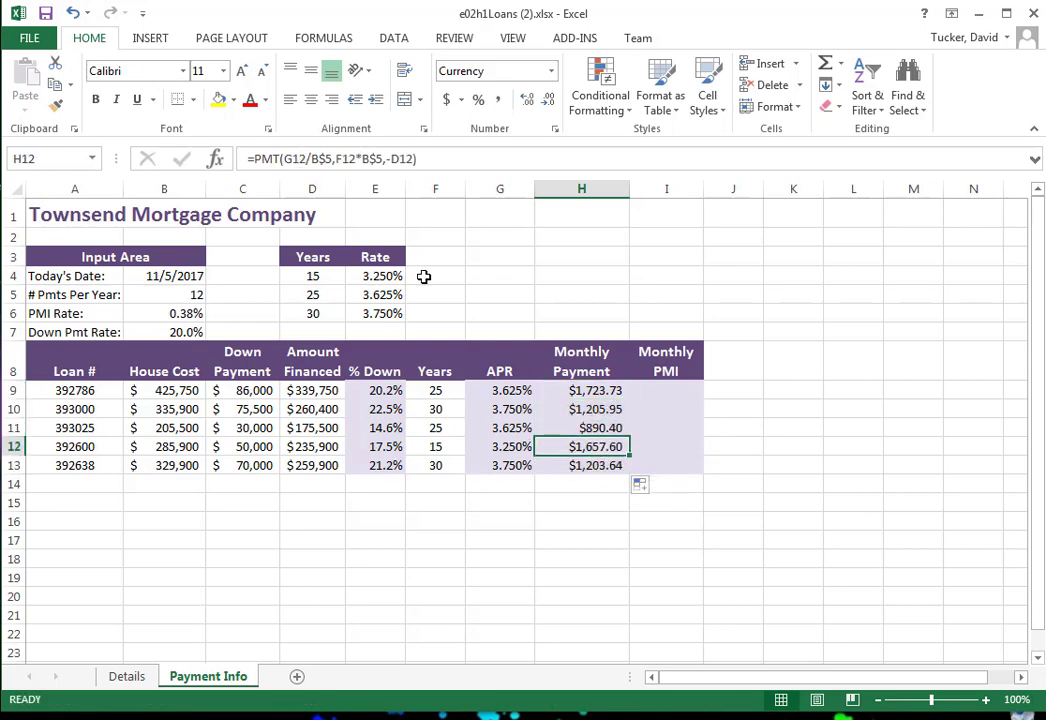
click(352, 158)
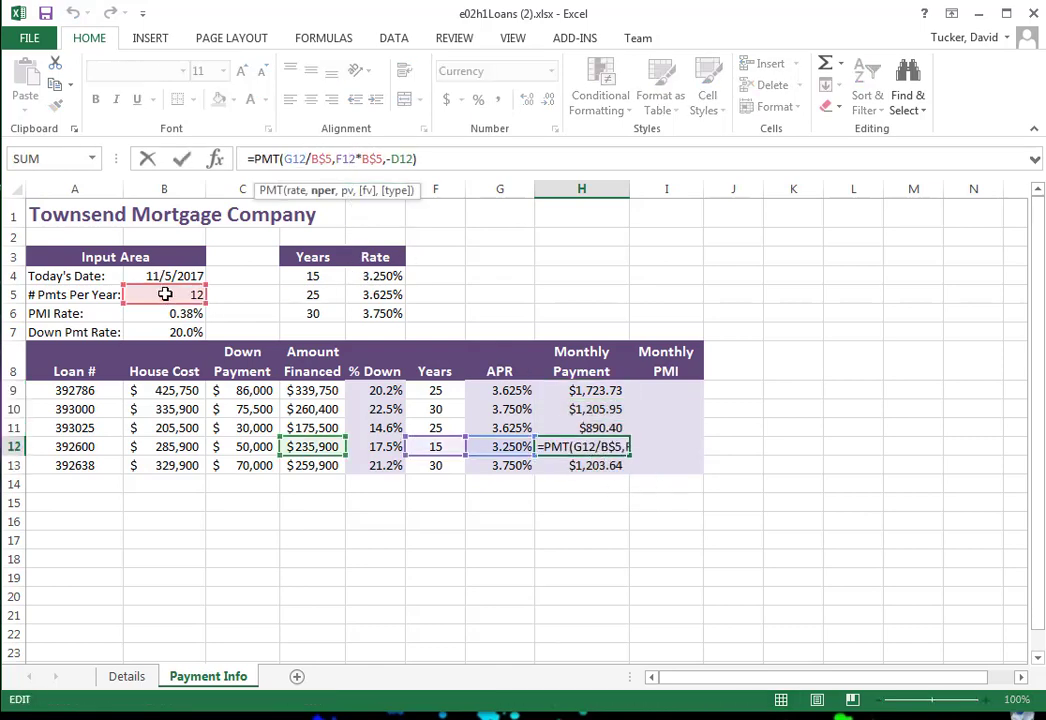
click(181, 158)
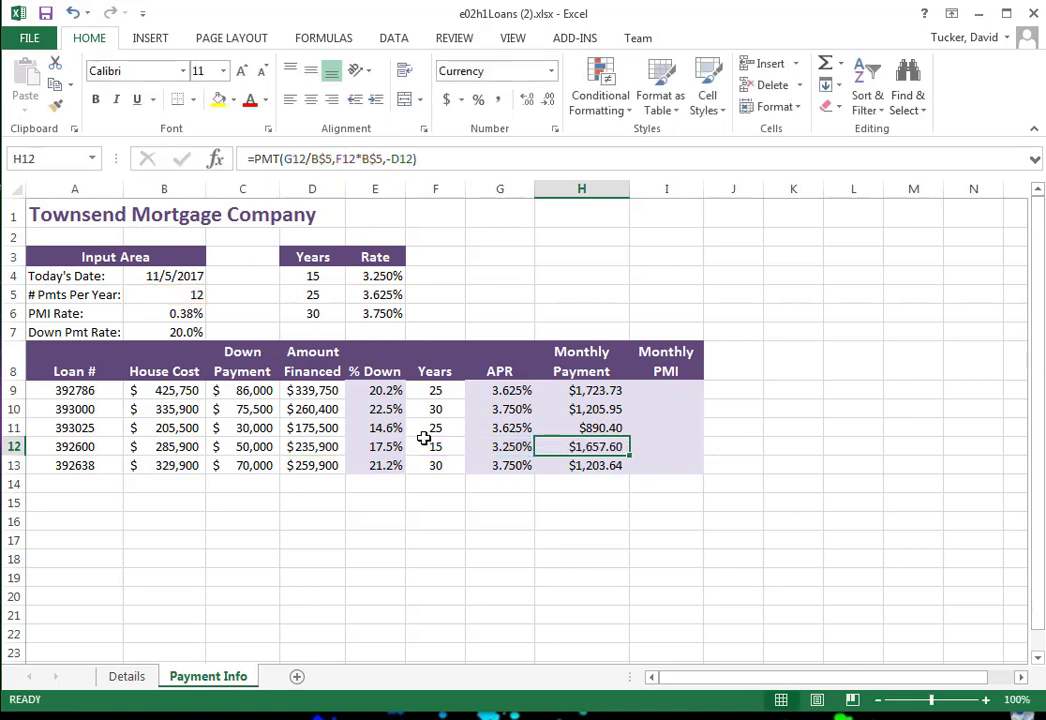
- Start an IF function in I9 with the logical test E9<B7, comparing the loan's % Down with the Down Pmt Rate
click(665, 390)
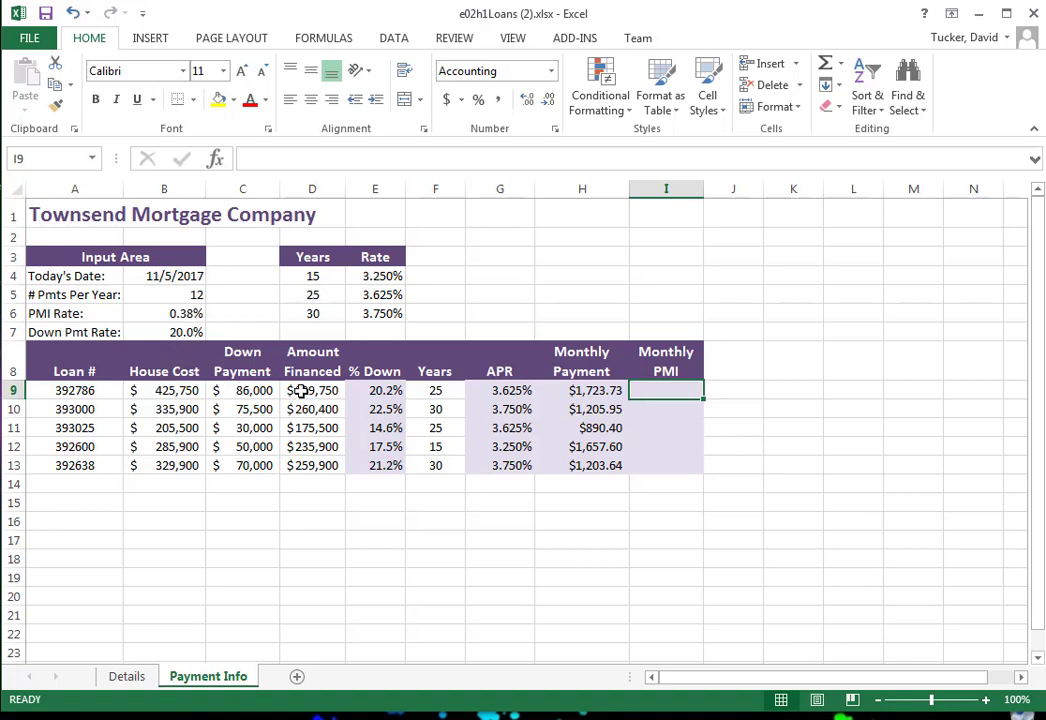
click(308, 159)
text(=)
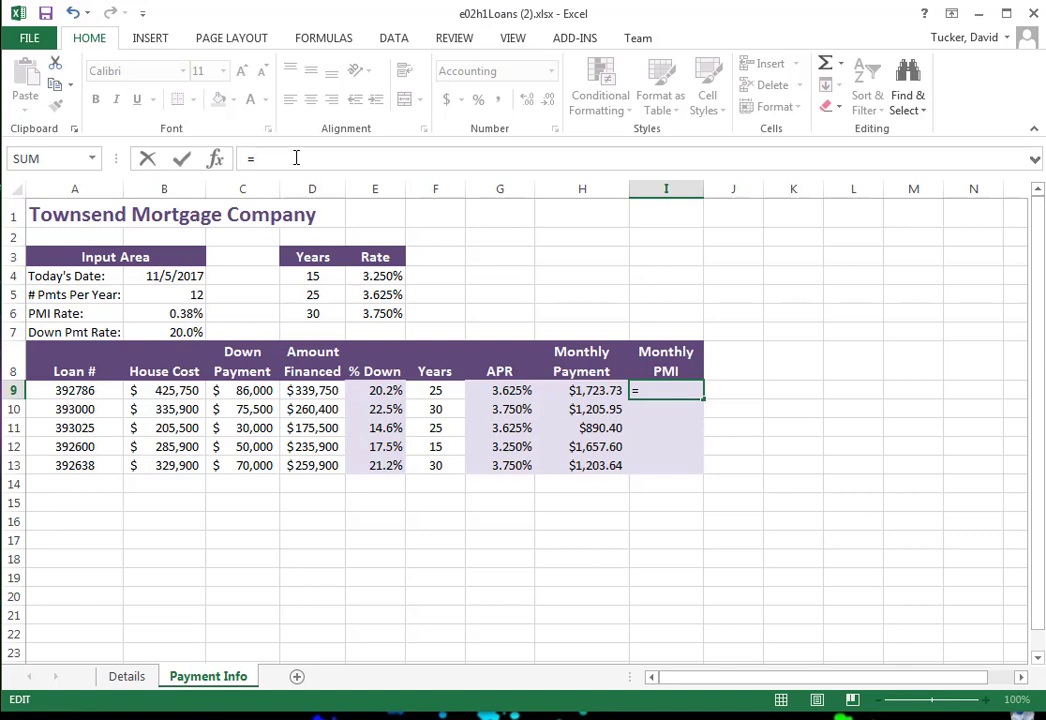
text(if)
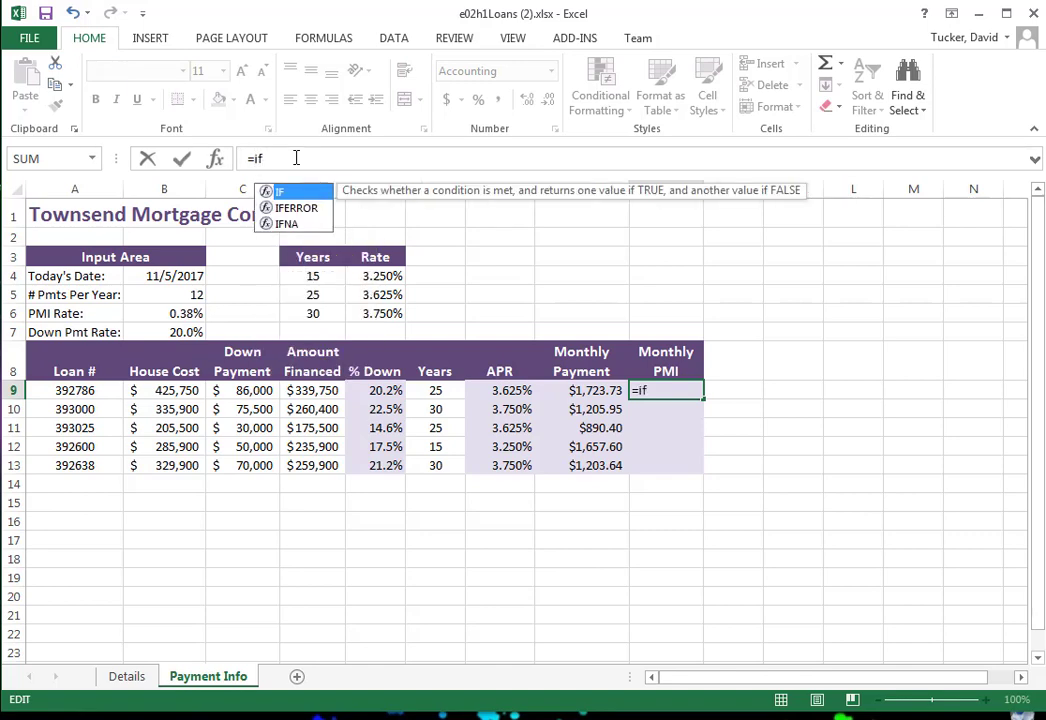
text(()
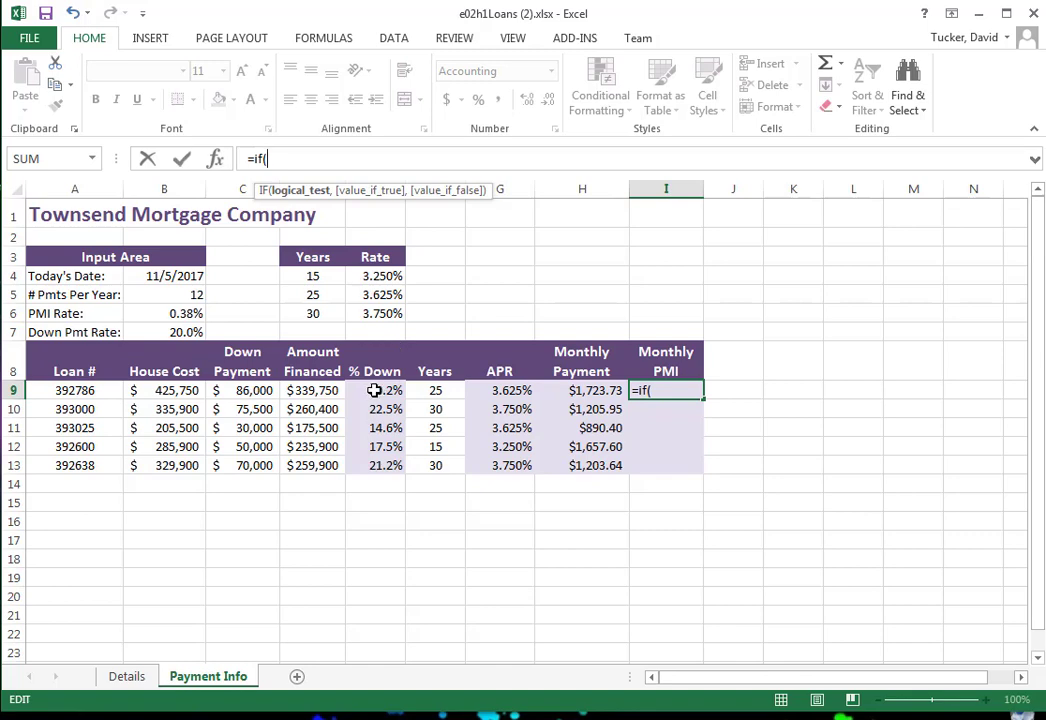
click(214, 158)
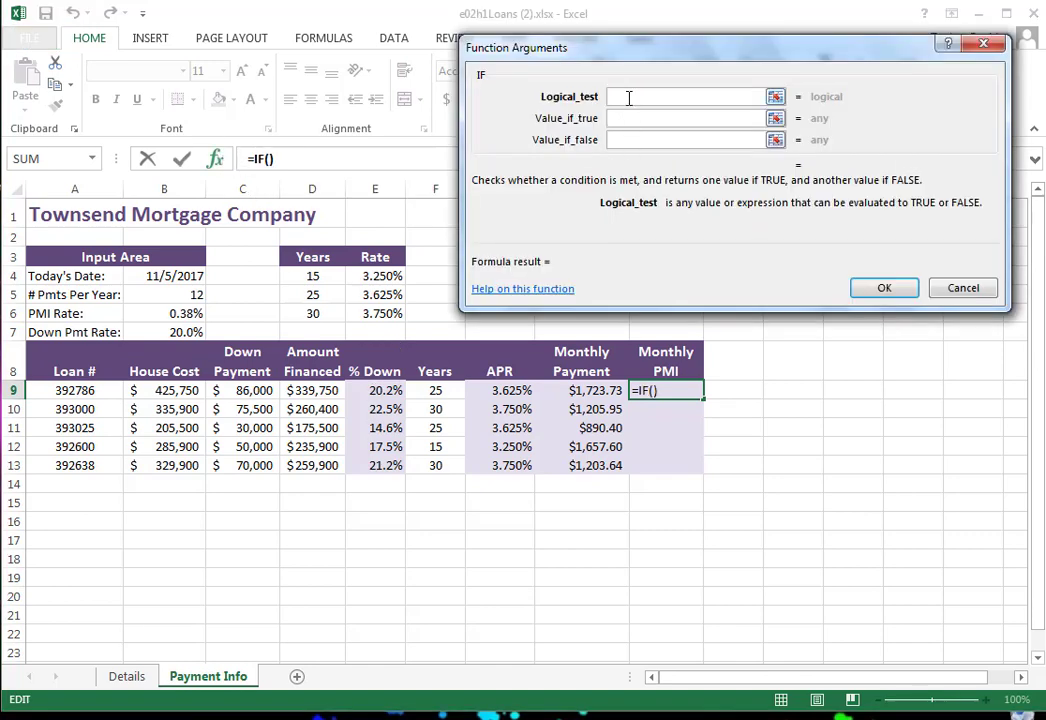
click(383, 390)
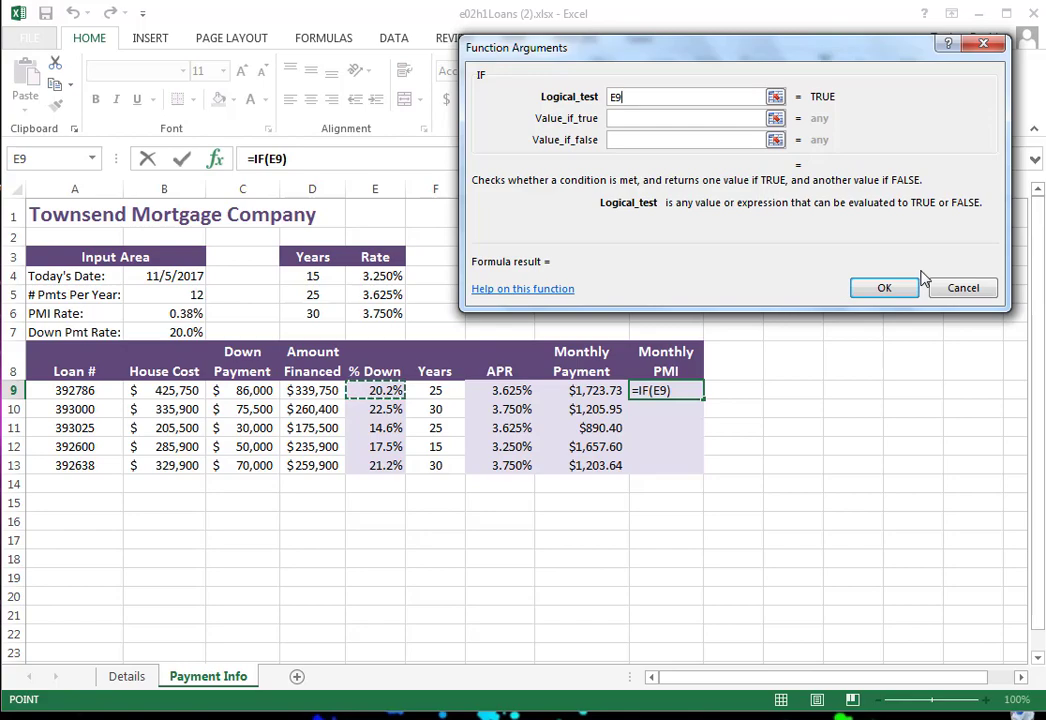
text(<)
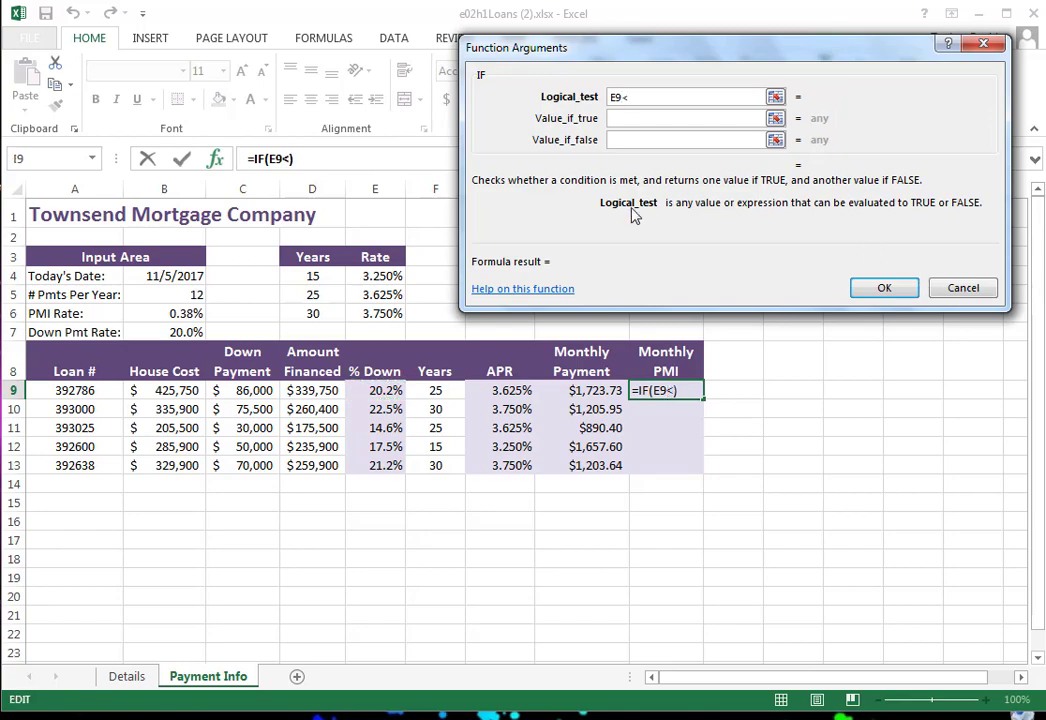
click(172, 332)
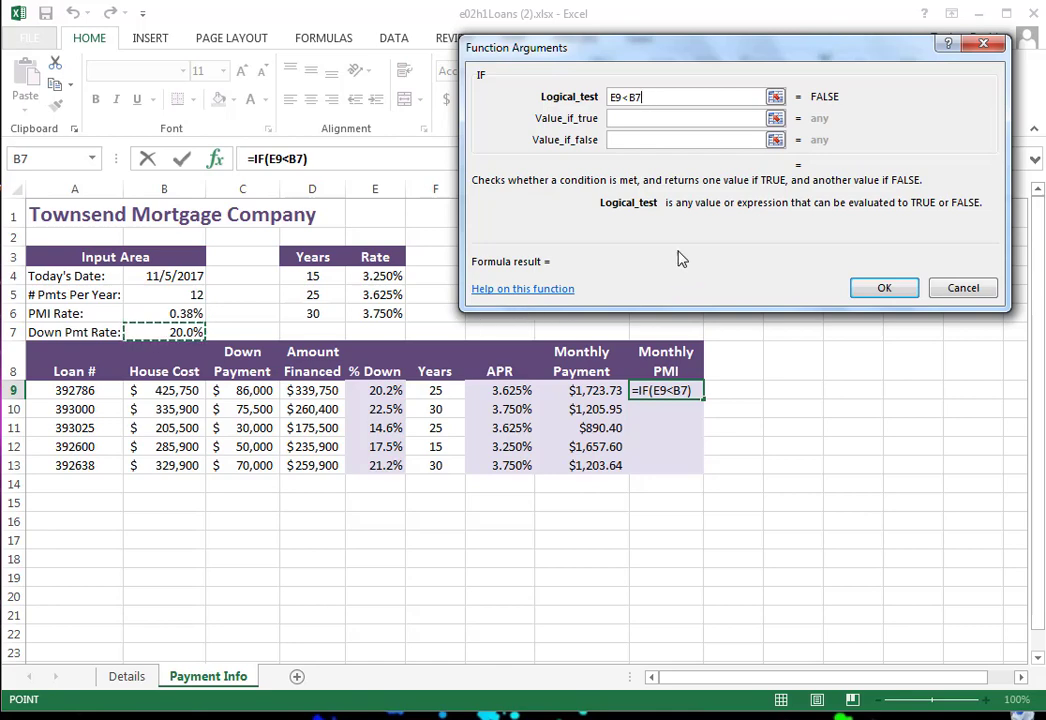
- Make I9's IF formula return "No" when the test is true and "Yes" when it is false, and enter it
click(633, 118)
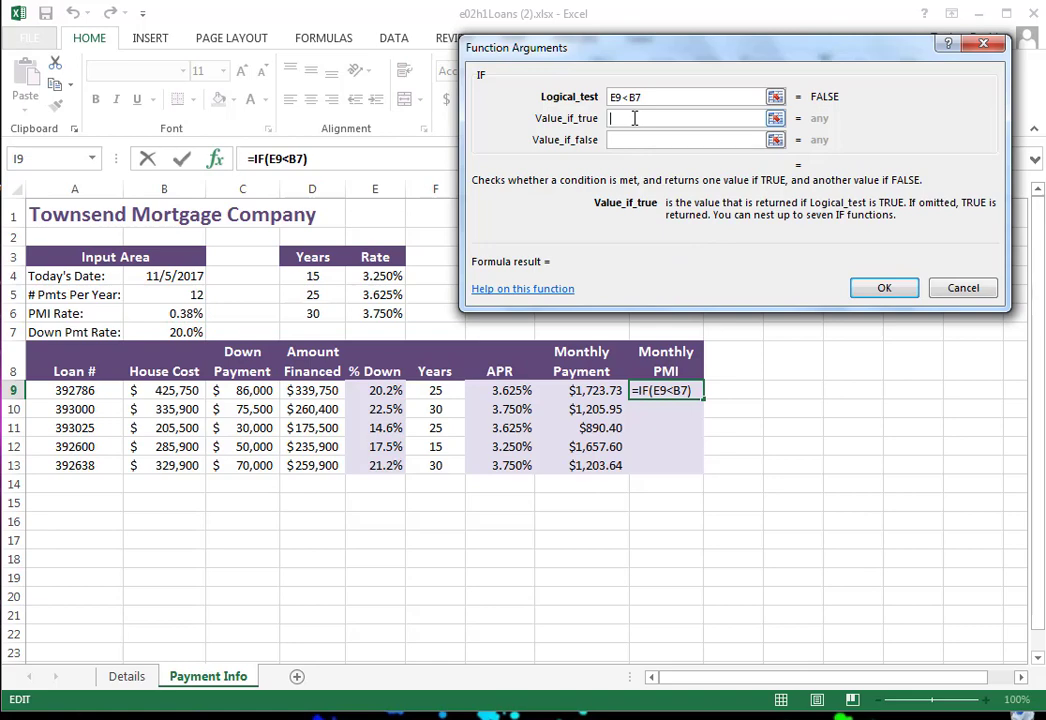
text(0)
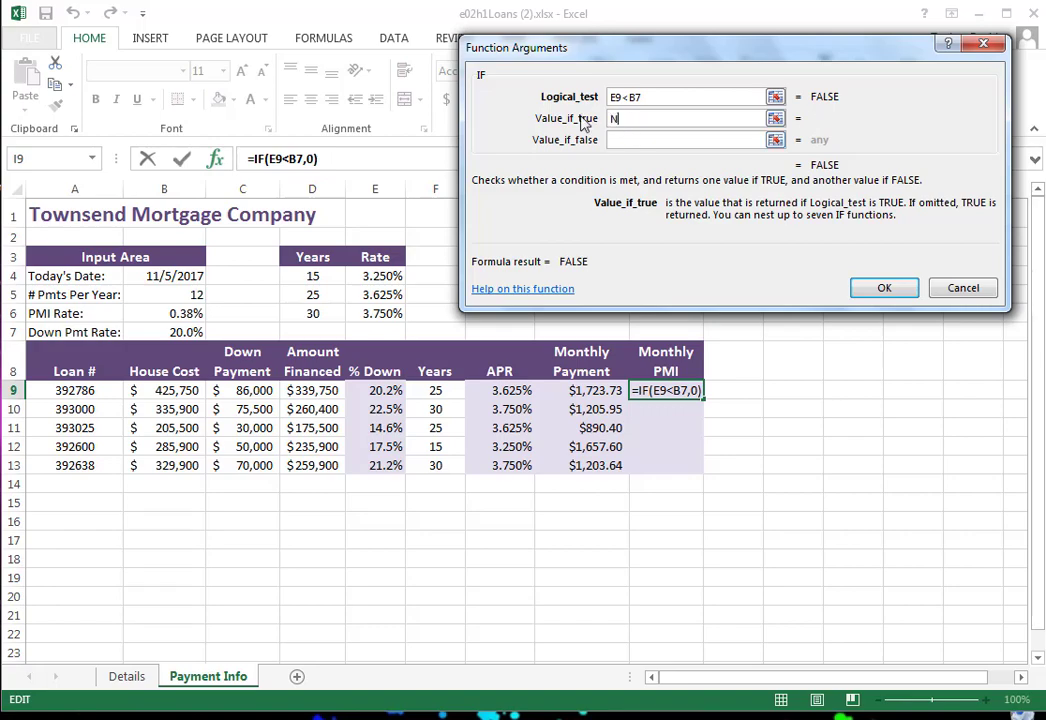
text(o)
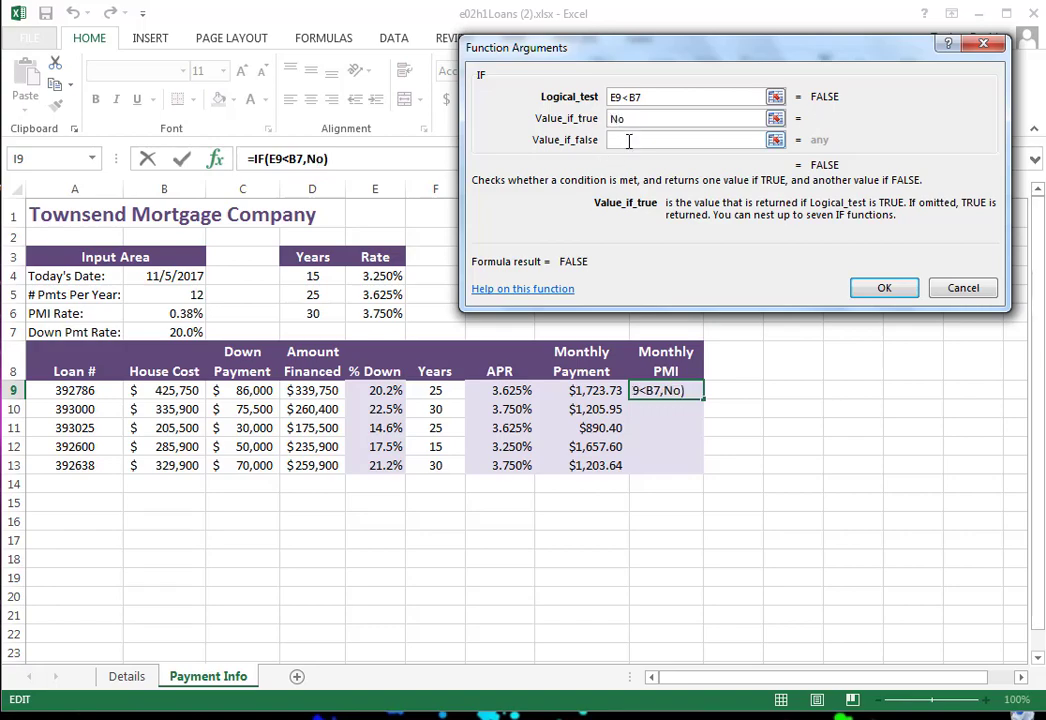
click(628, 141)
text(Yes)
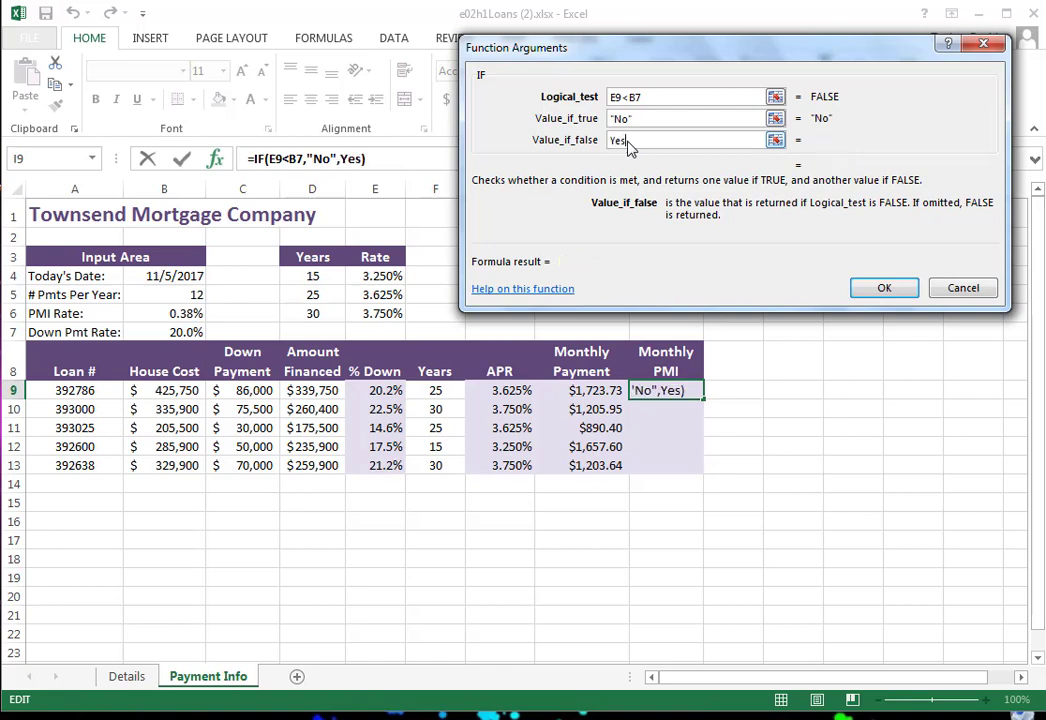
click(670, 118)
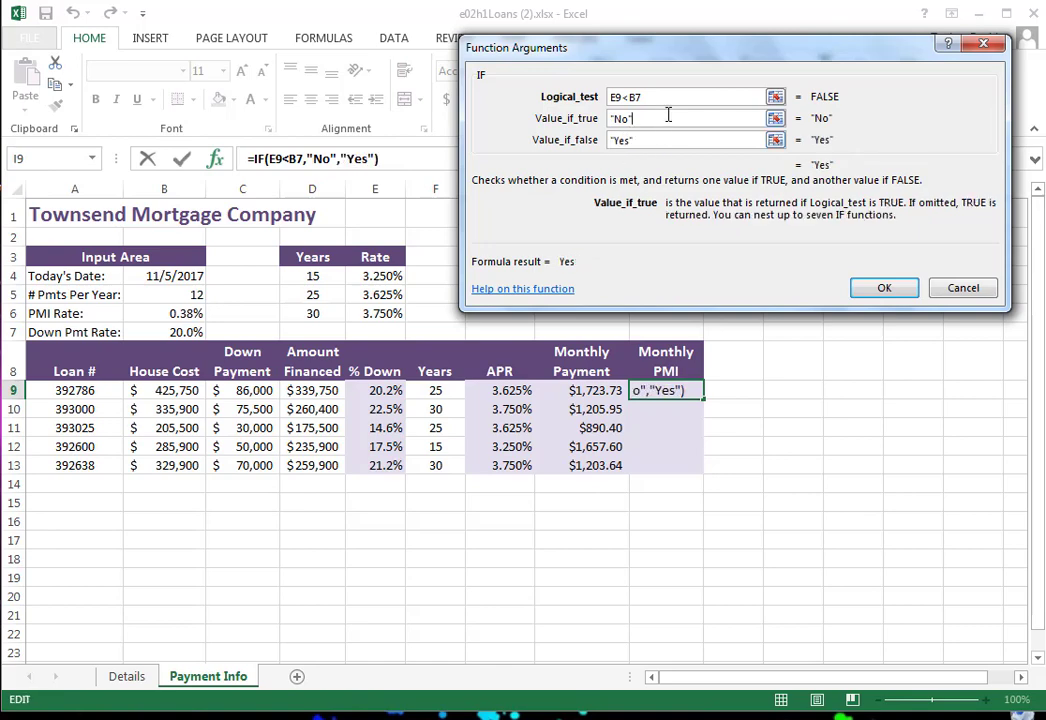
click(884, 288)
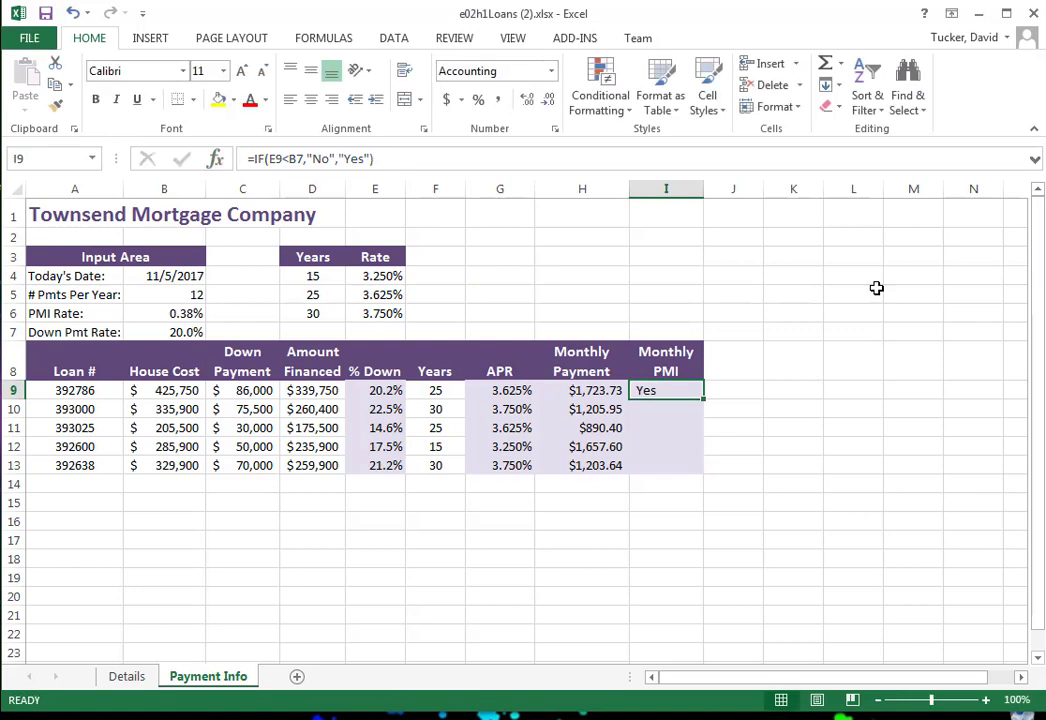
- Lock the row of the Down Pmt Rate reference in I9's formula as B$7 and fill the formula down through I13
click(280, 158)
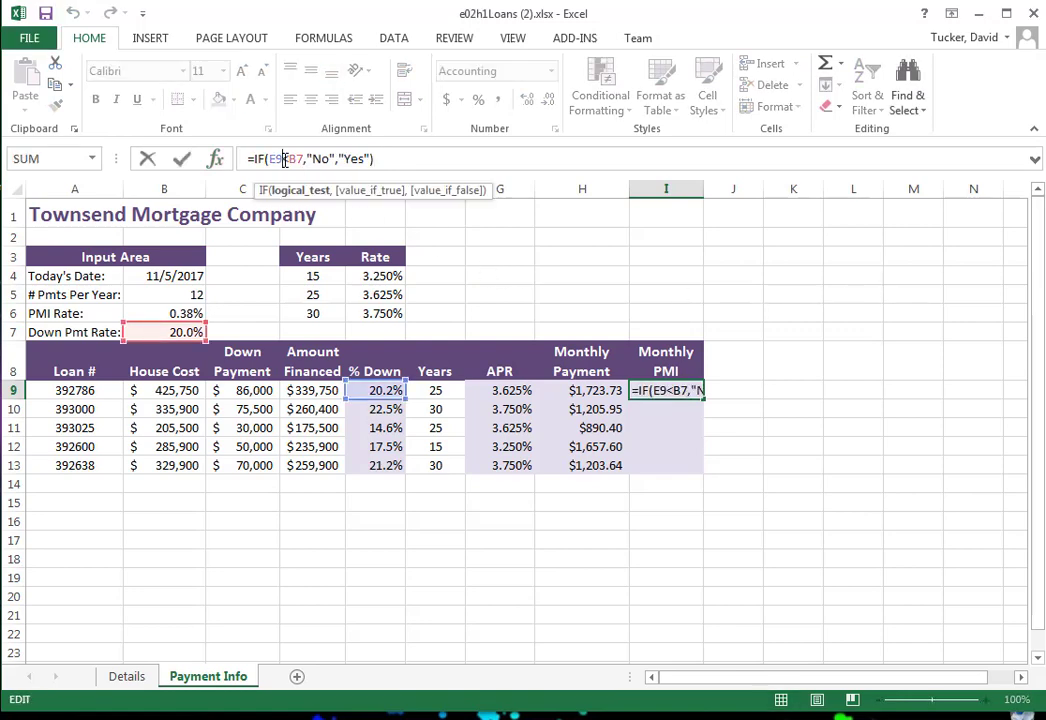
click(180, 160)
click(293, 158)
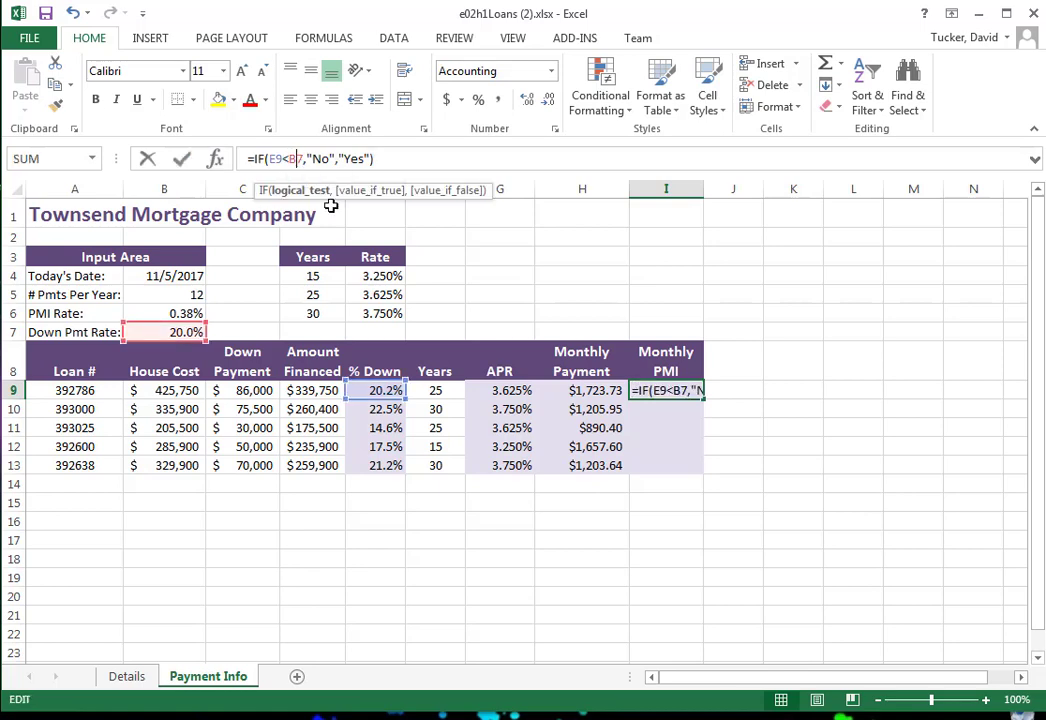
text($)
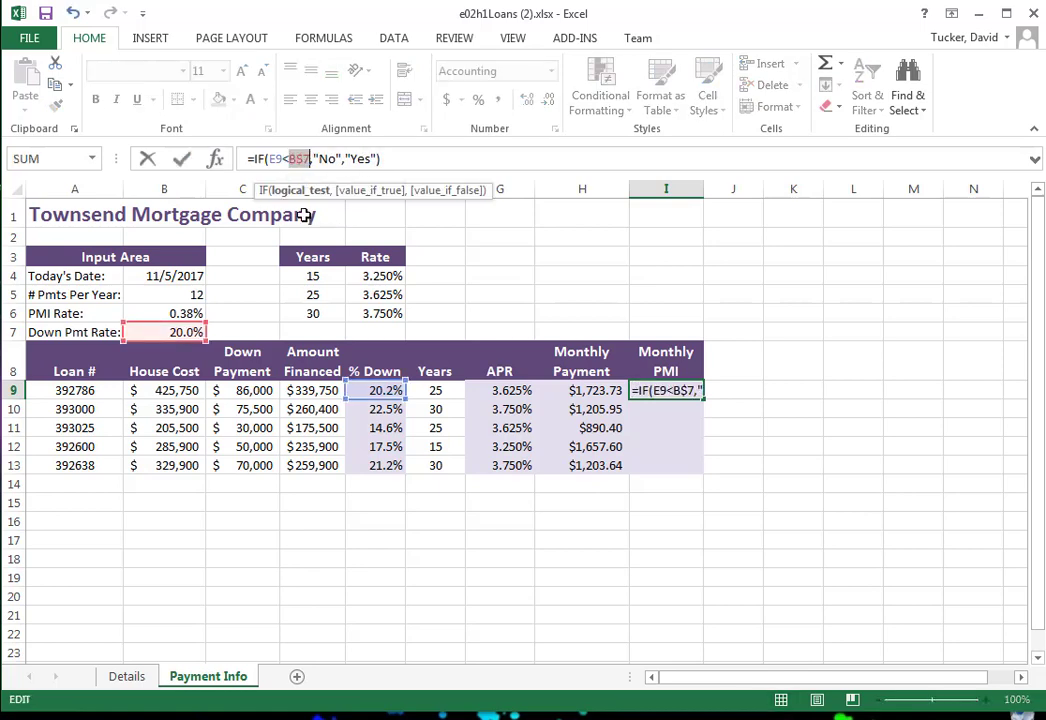
click(181, 159)
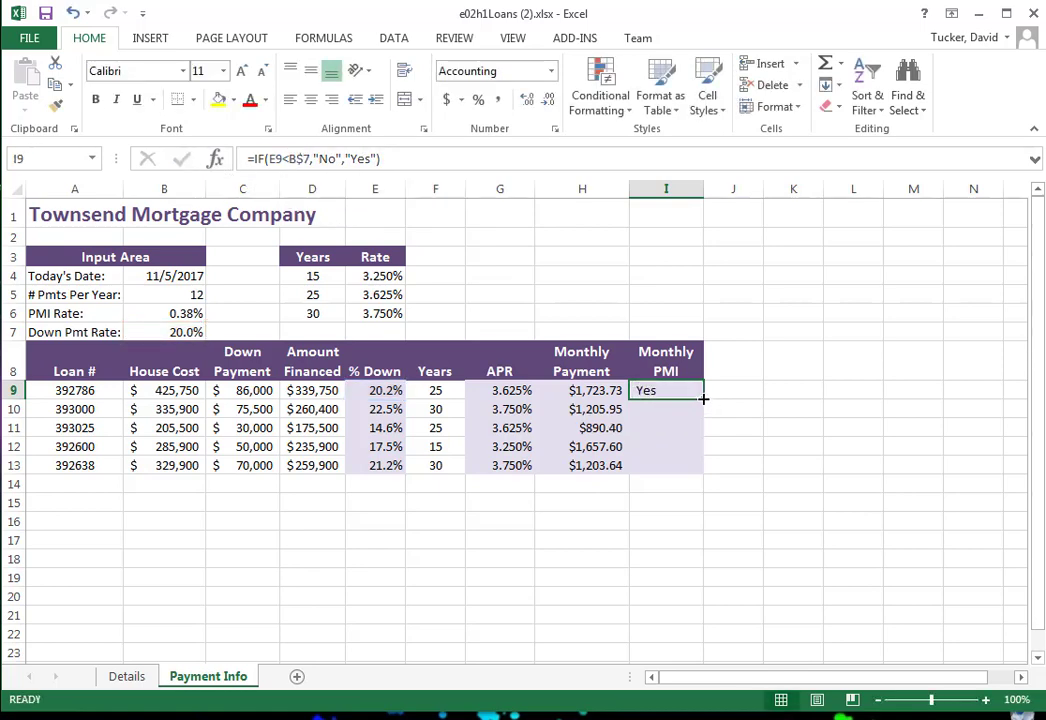
drag(703, 399, 690, 482)
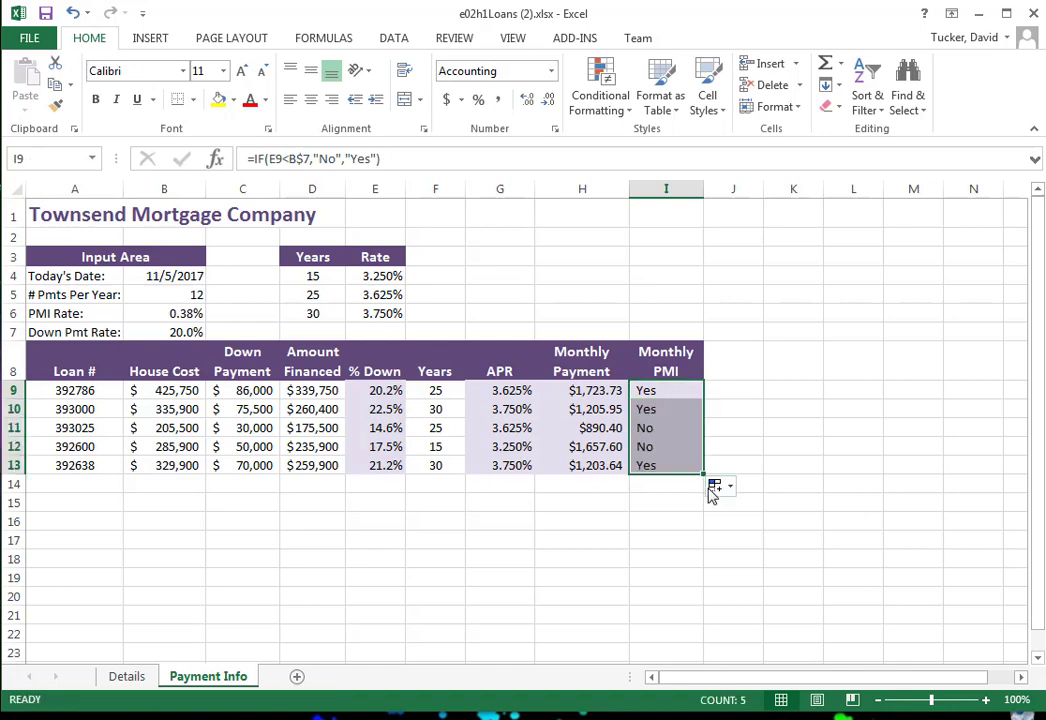
- Swap the results in I9's IF formula to "Yes" if true and "No" if false, and refill it down through I13
click(661, 390)
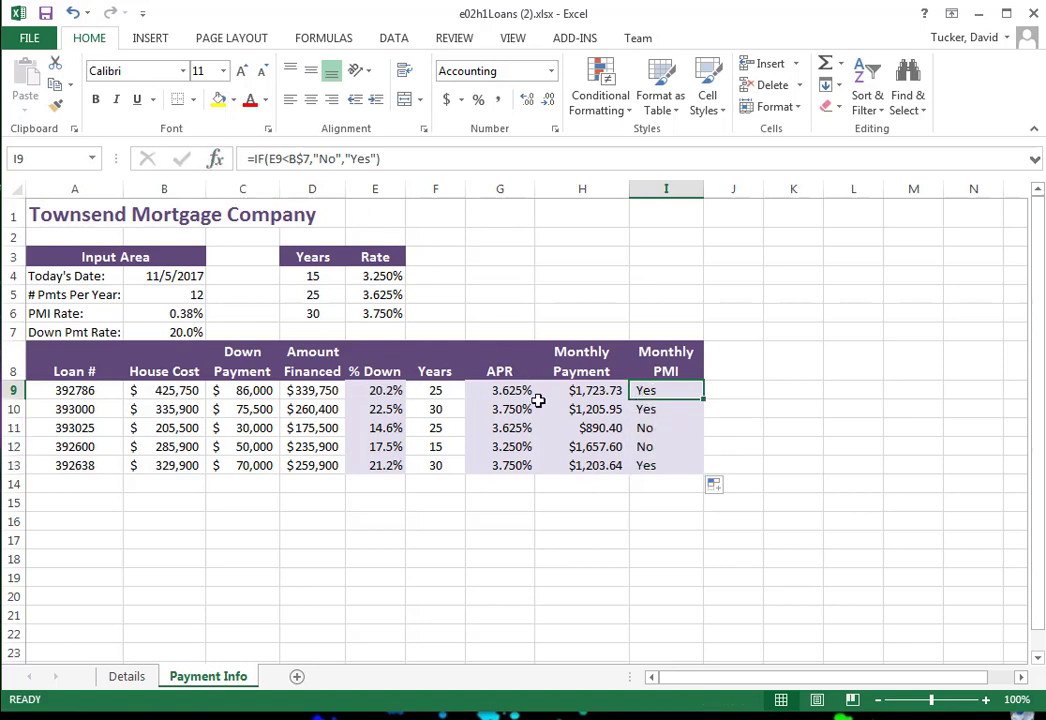
click(215, 158)
key(Tab)
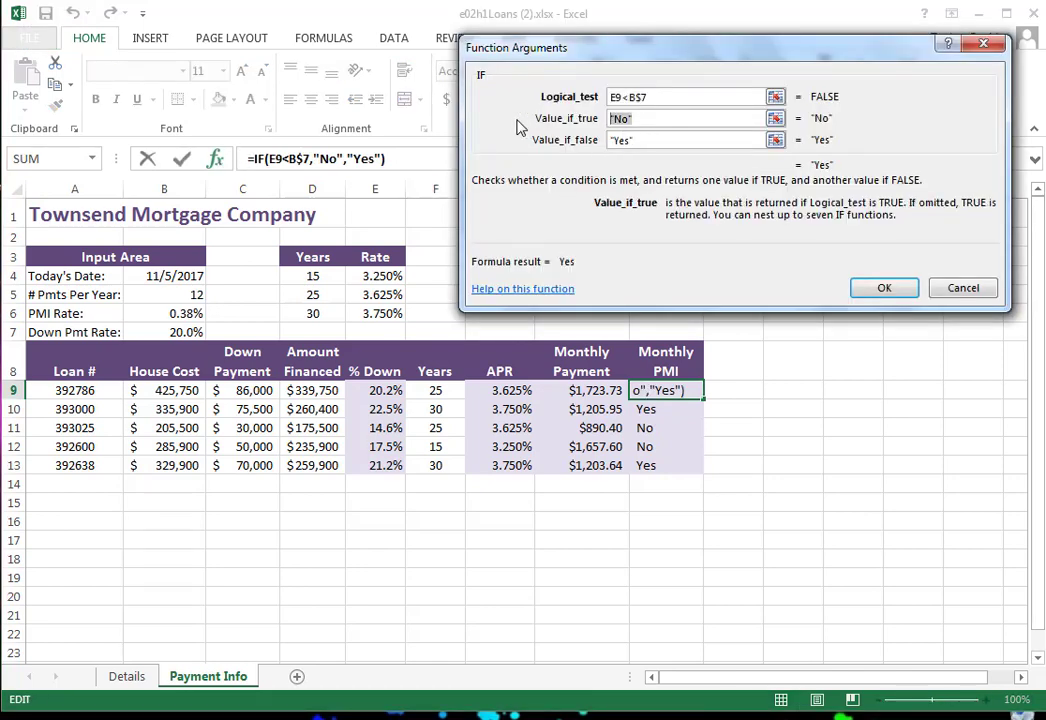
text(Ye)
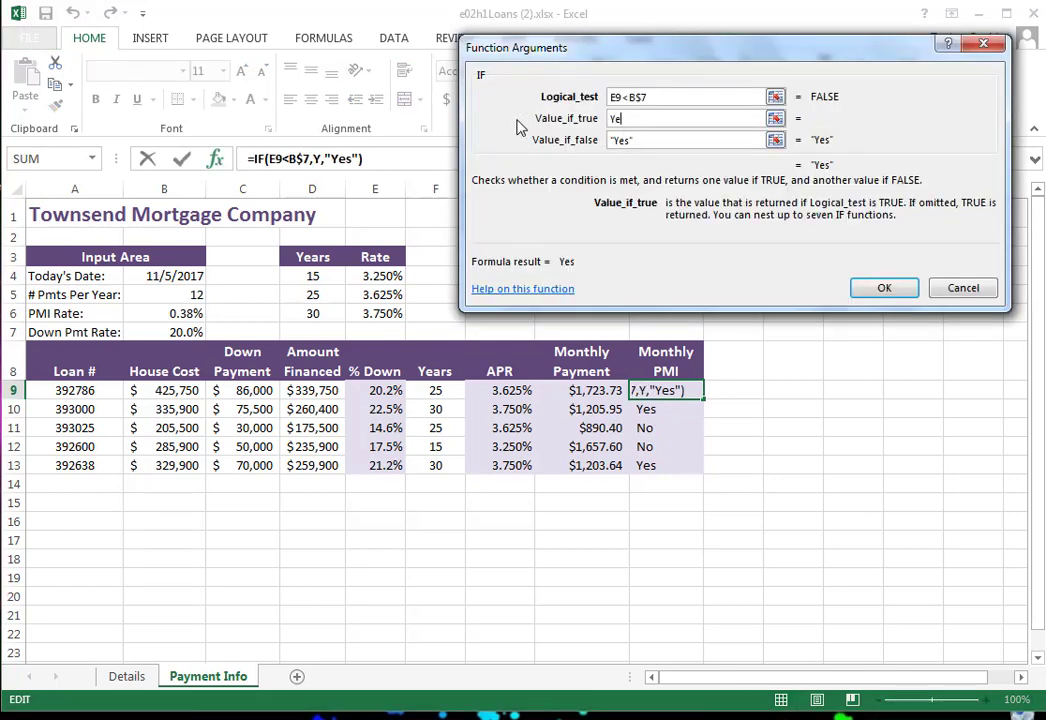
text(s)
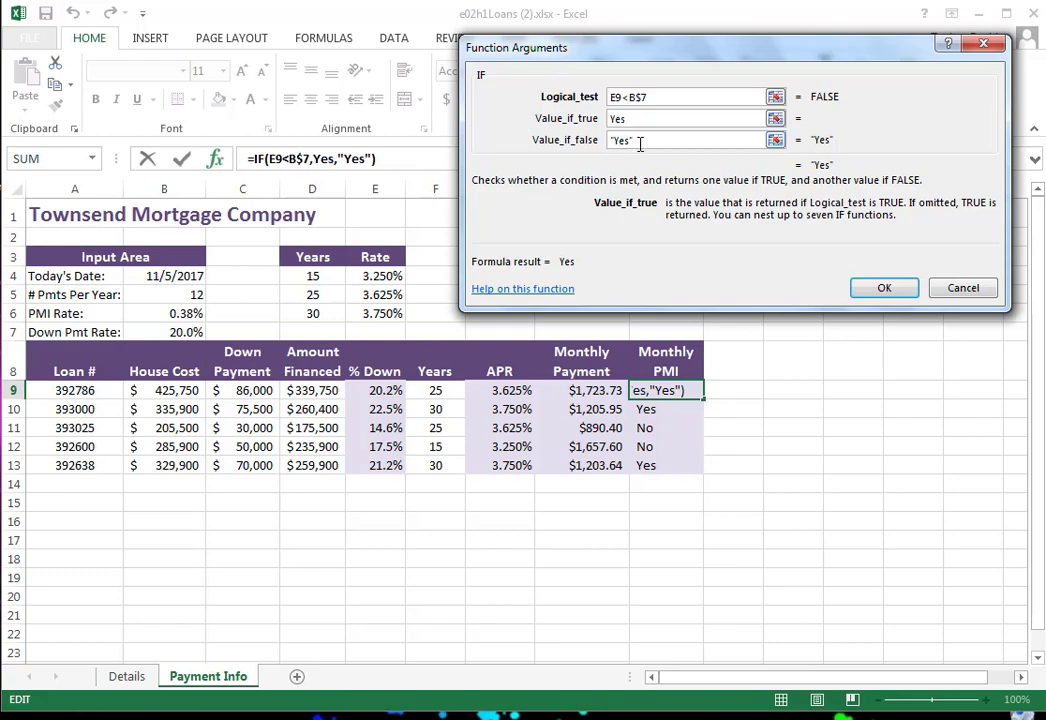
key(Tab)
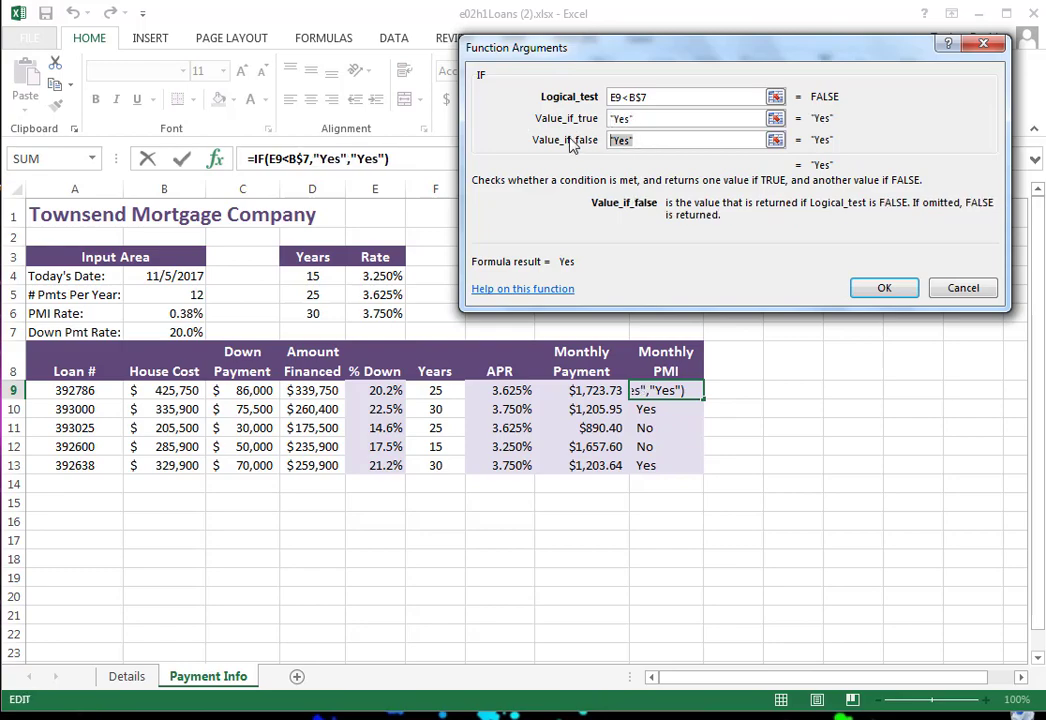
text(No)
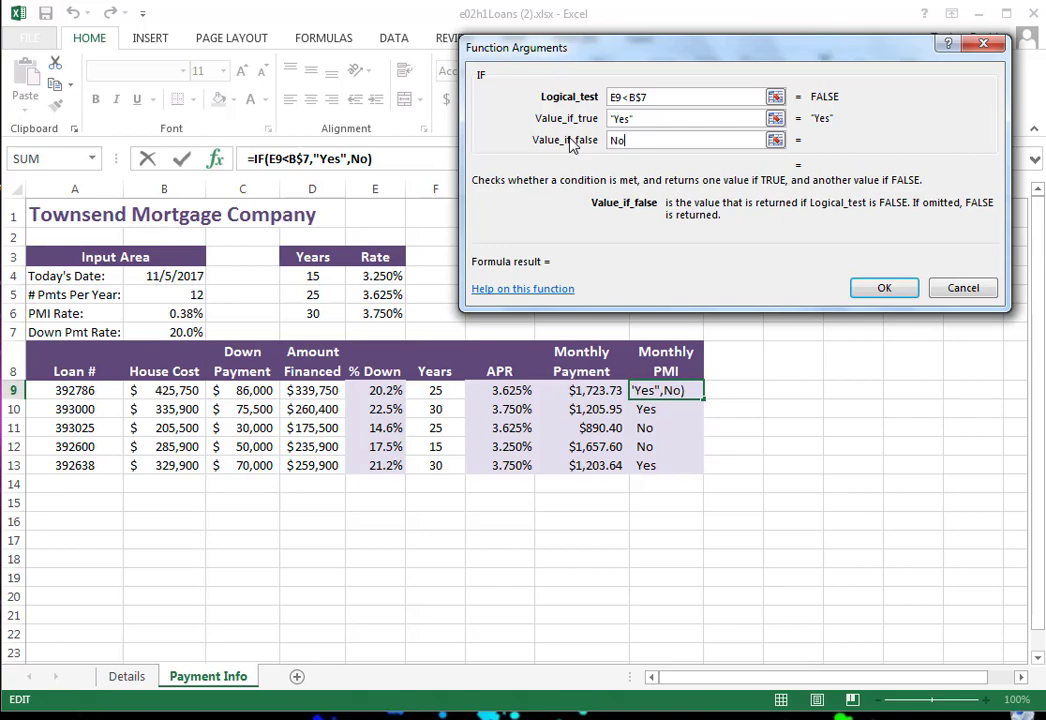
click(694, 119)
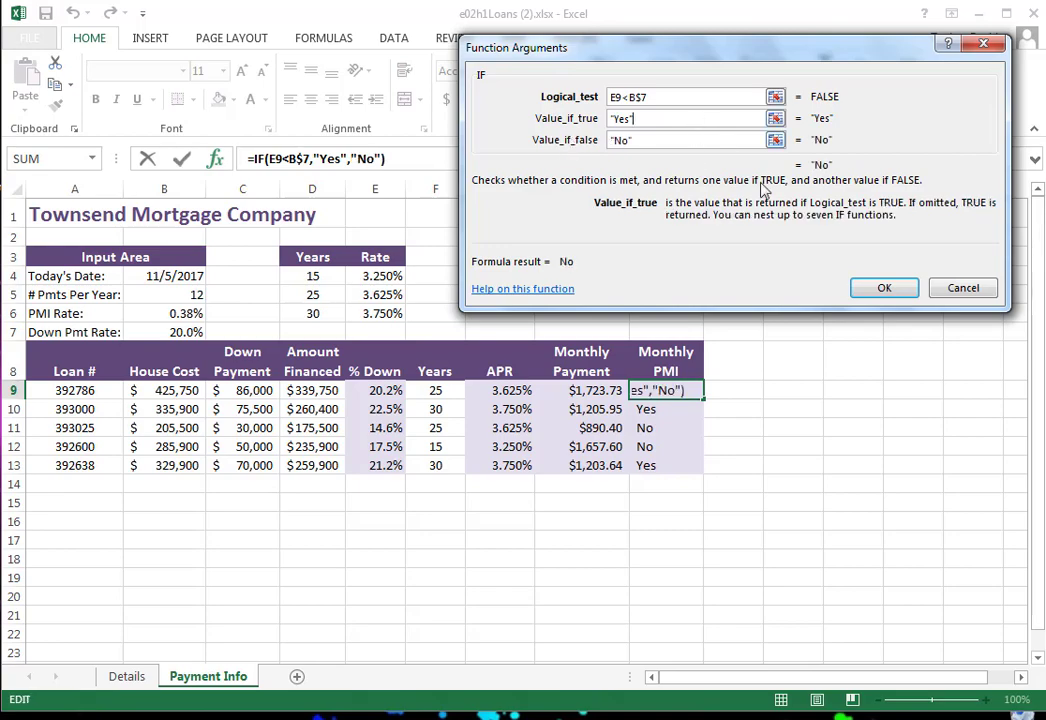
click(875, 287)
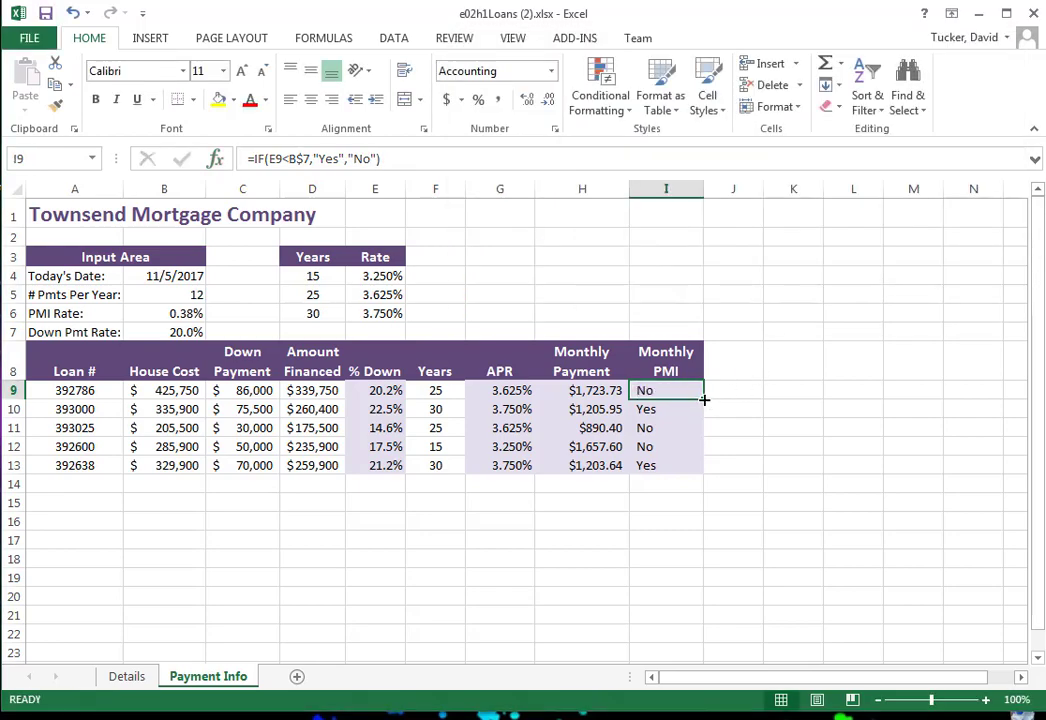
drag(703, 399, 691, 476)
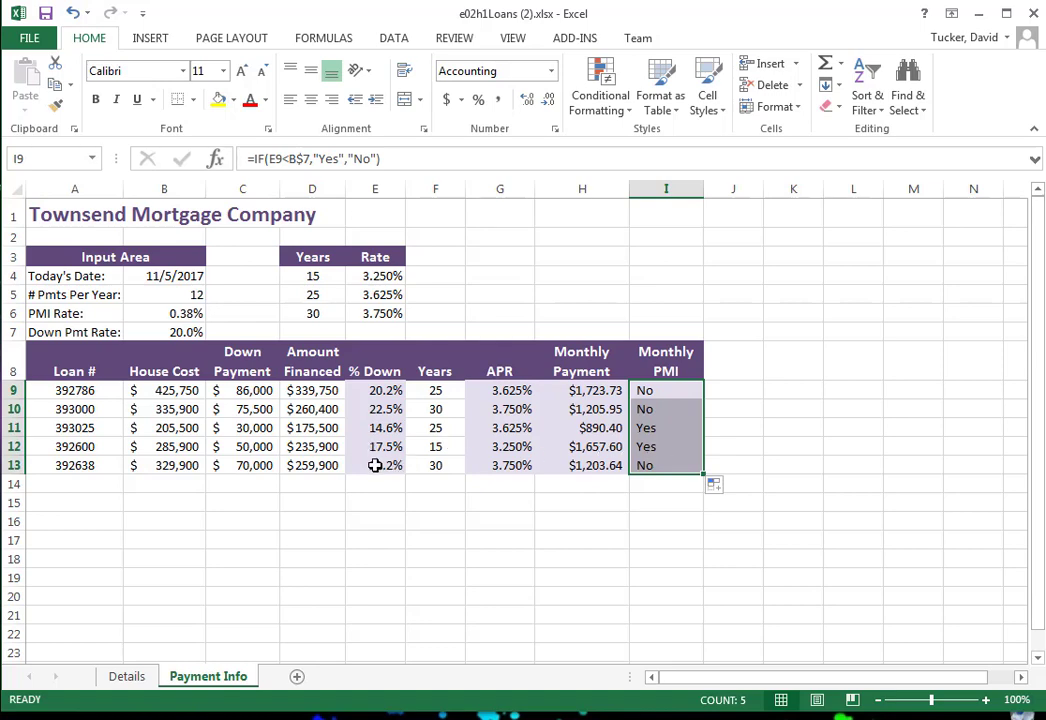
- Replace the value-if-true in I9's IF function with B6*D9/12, the PMI Rate times the Amount Financed divided by 12
click(661, 392)
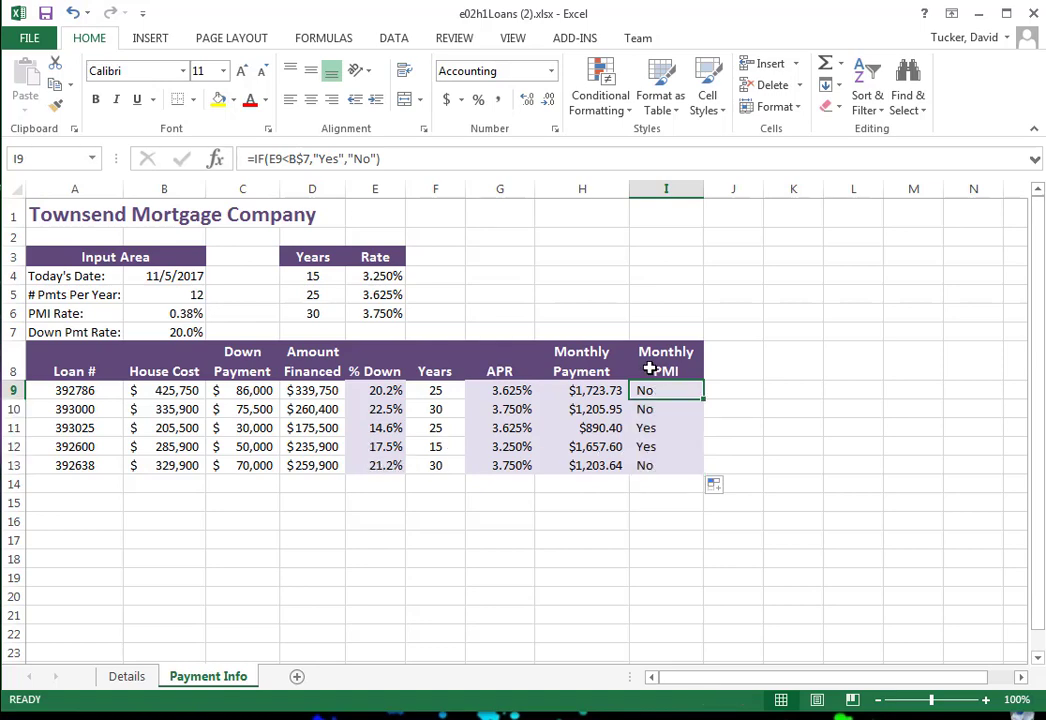
click(214, 159)
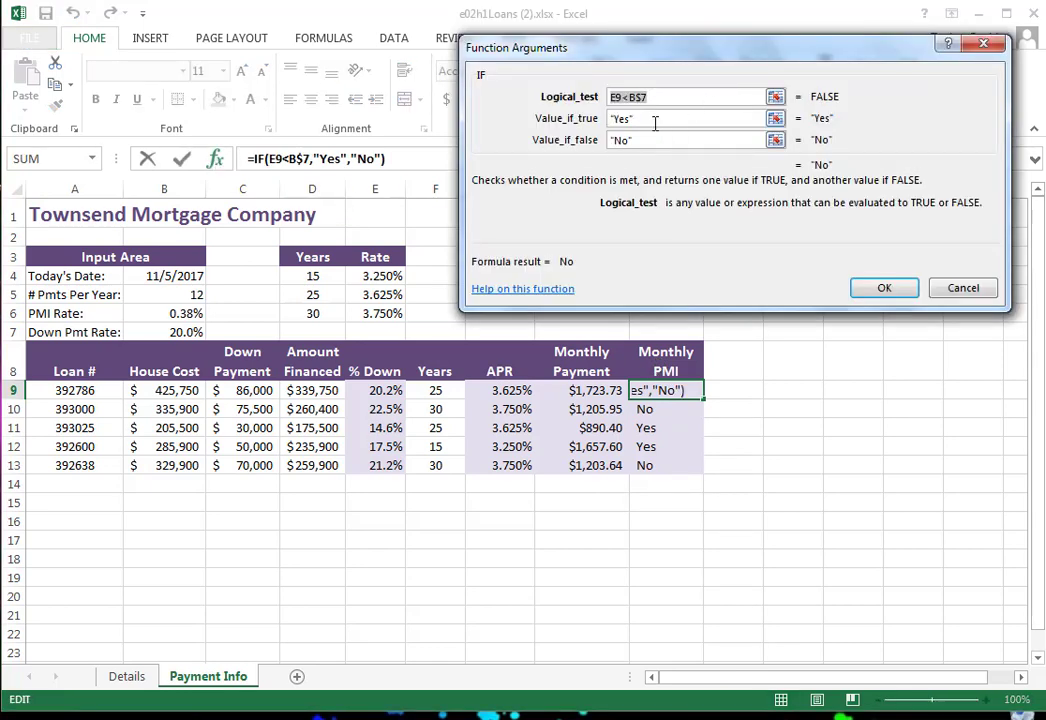
key(Tab)
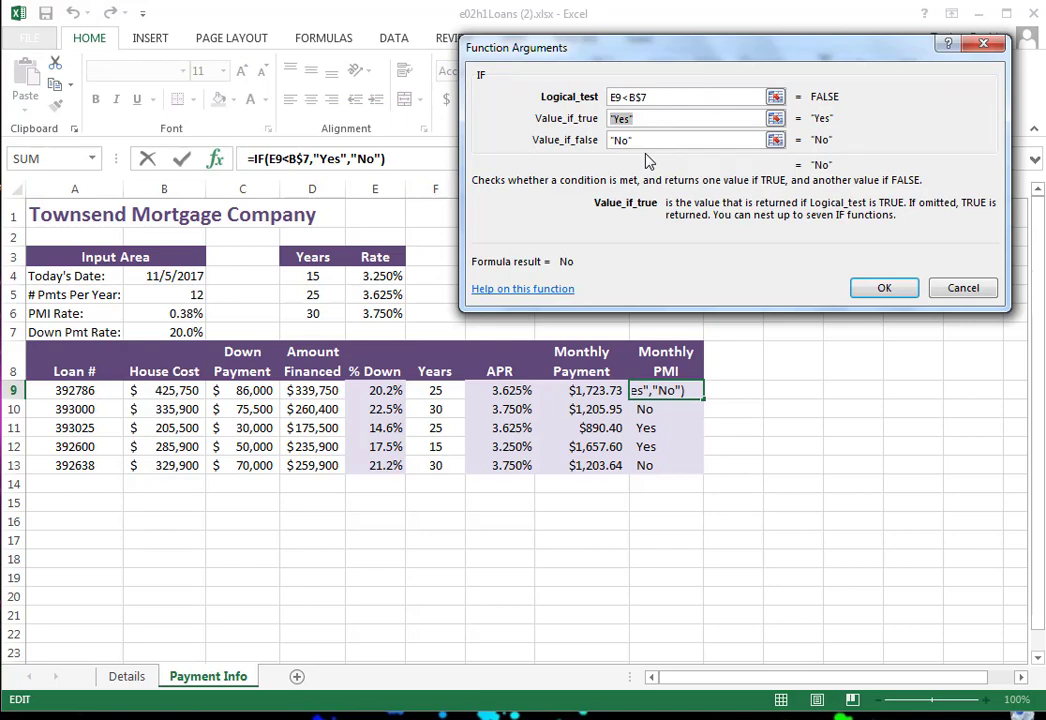
click(177, 314)
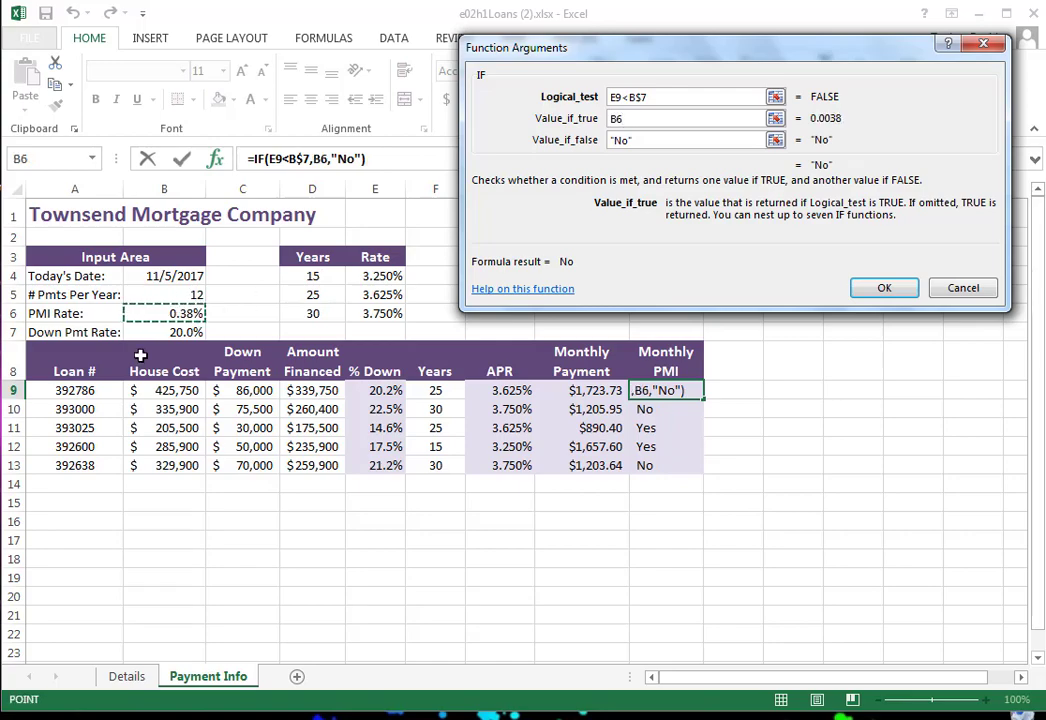
text(*)
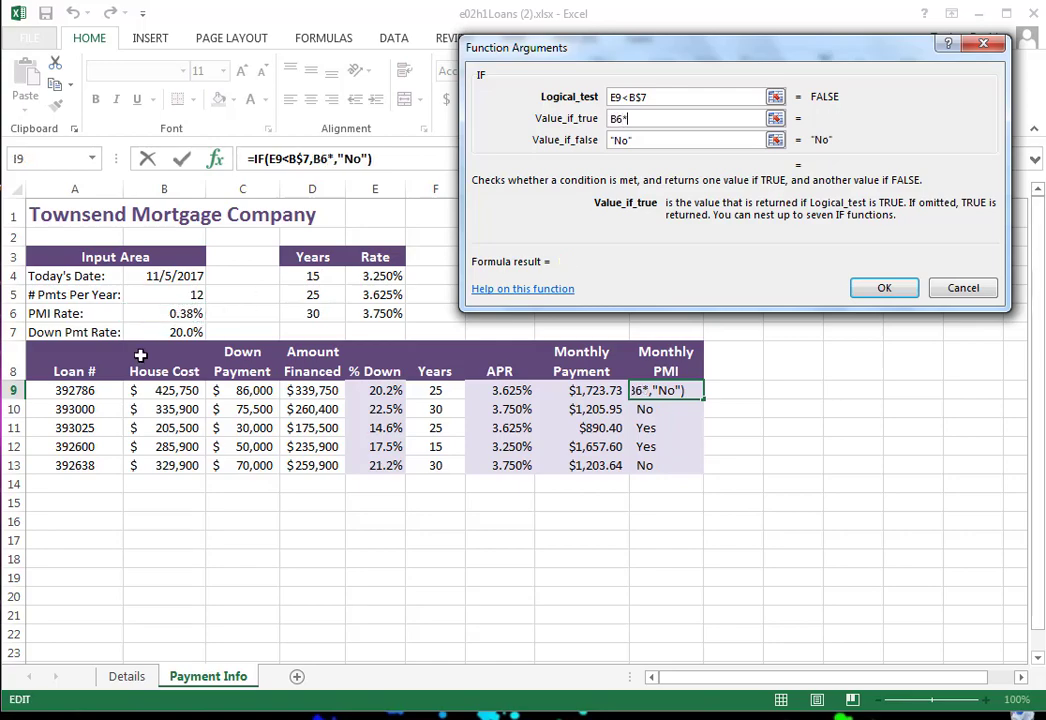
click(305, 393)
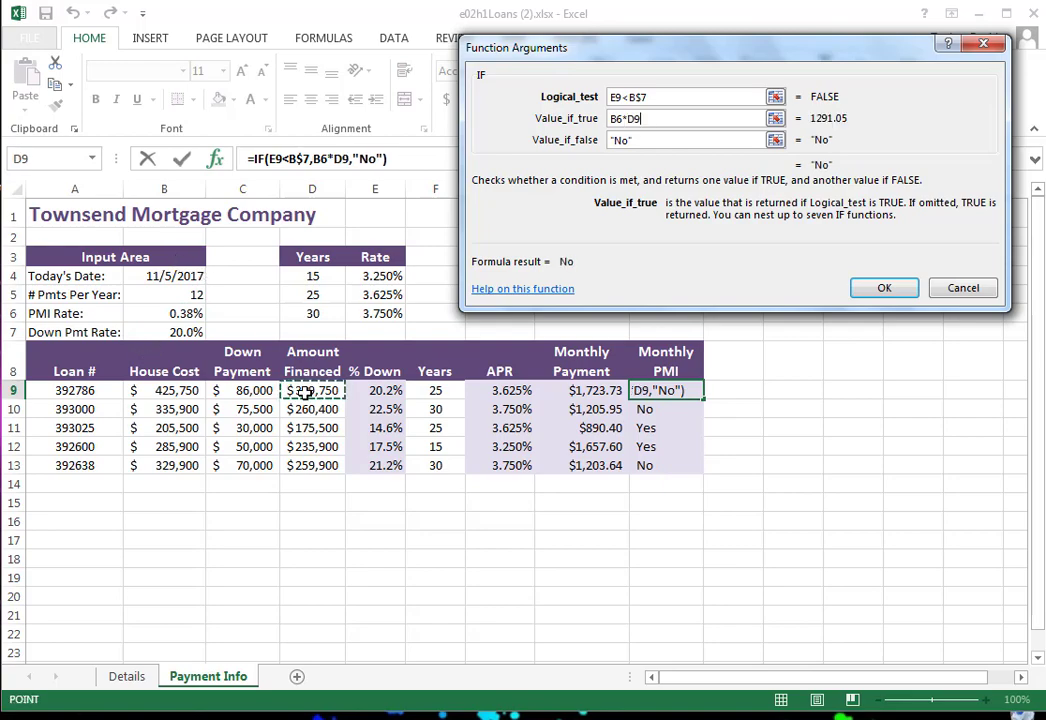
text(/)
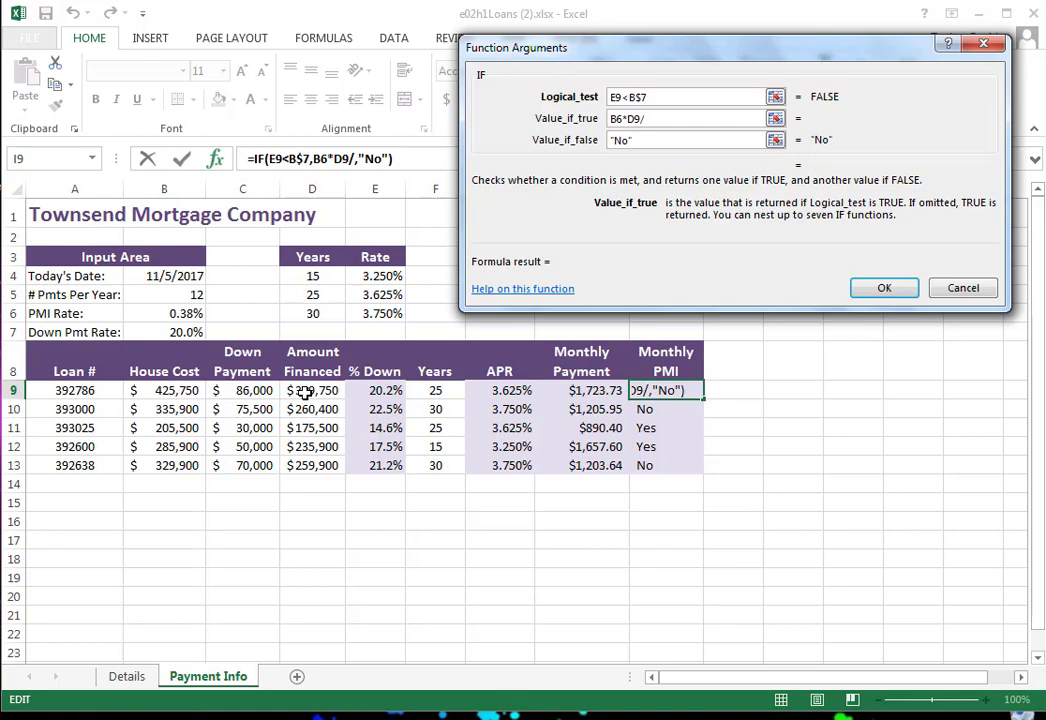
text(12)
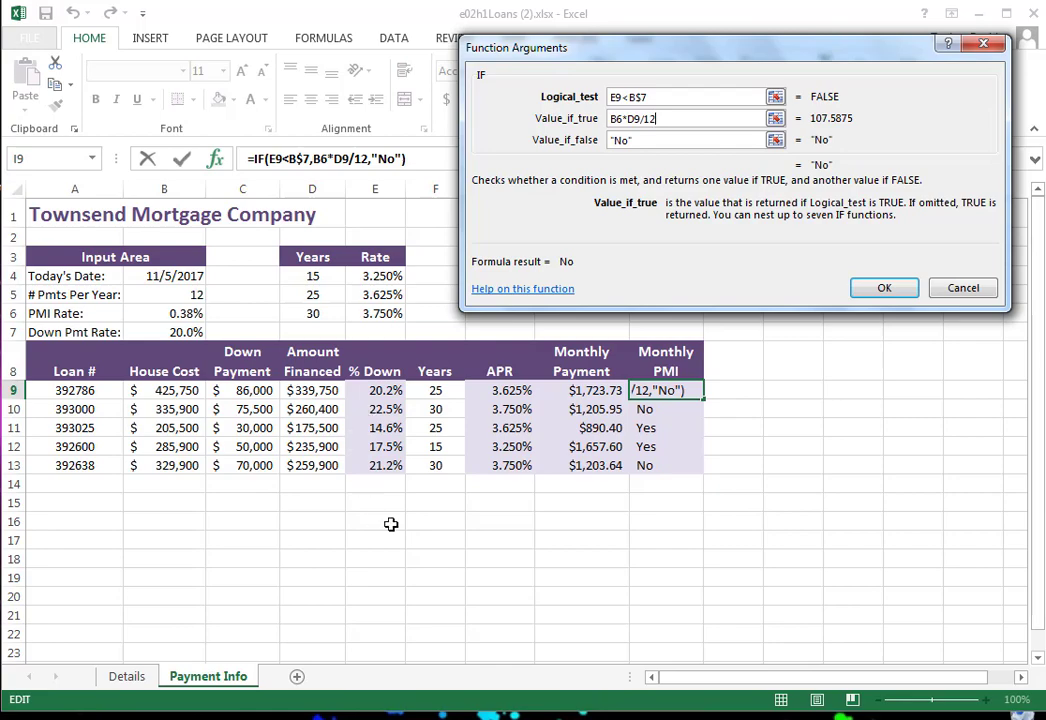
- Set the value-if-false of I9's IF function to 0 and enter the formula
drag(633, 141, 598, 146)
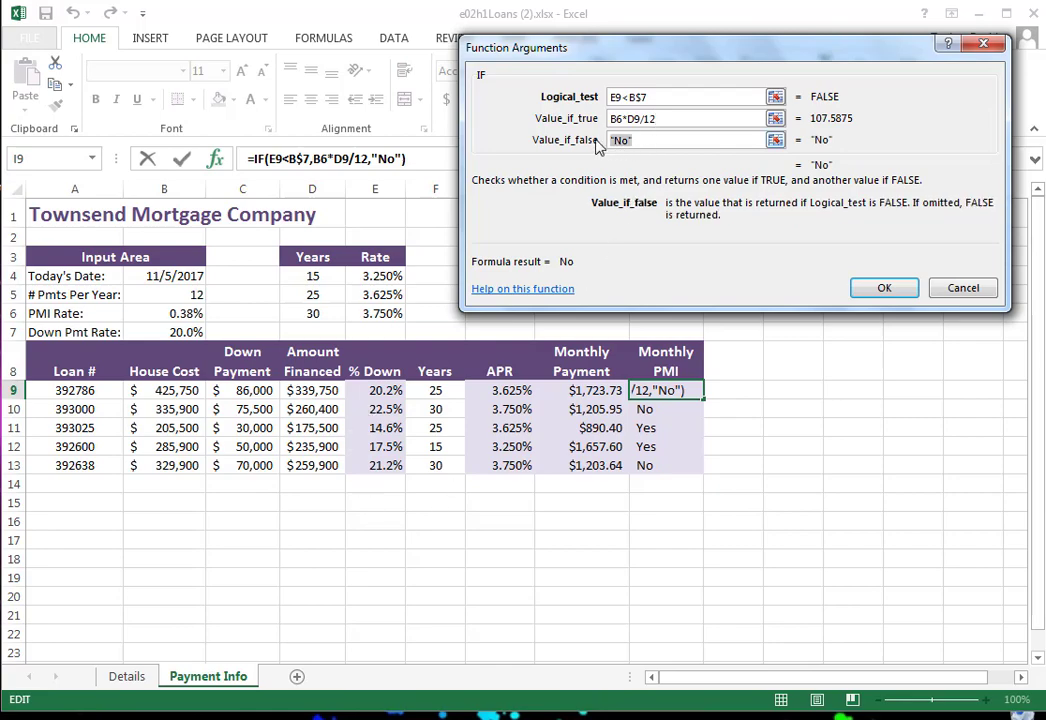
text(0)
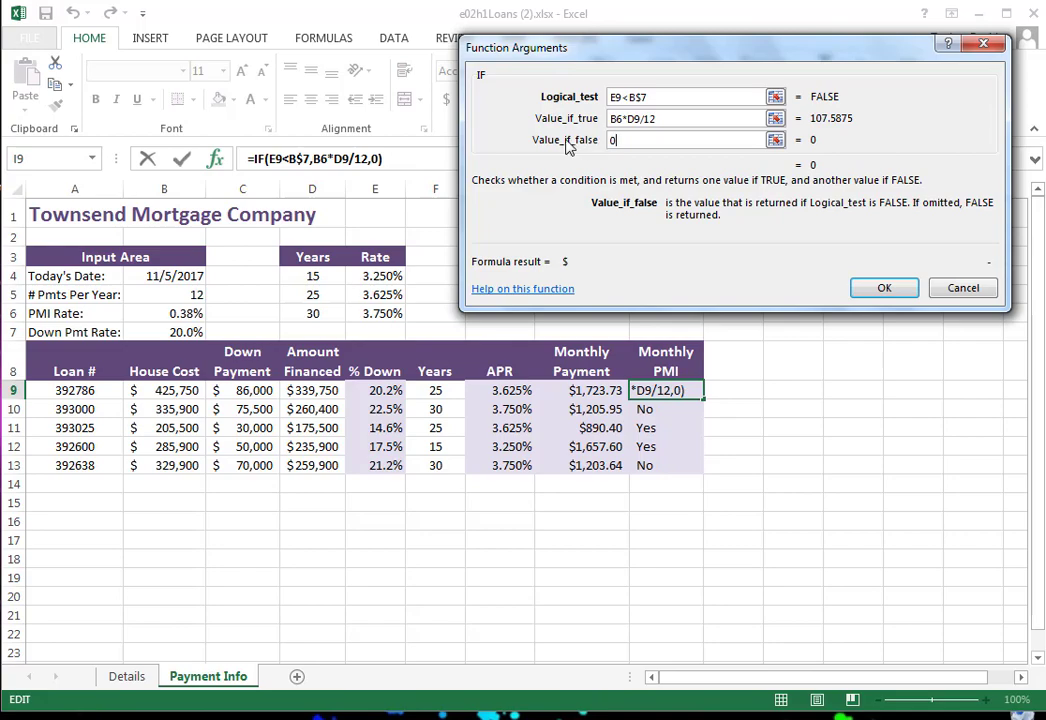
click(882, 289)
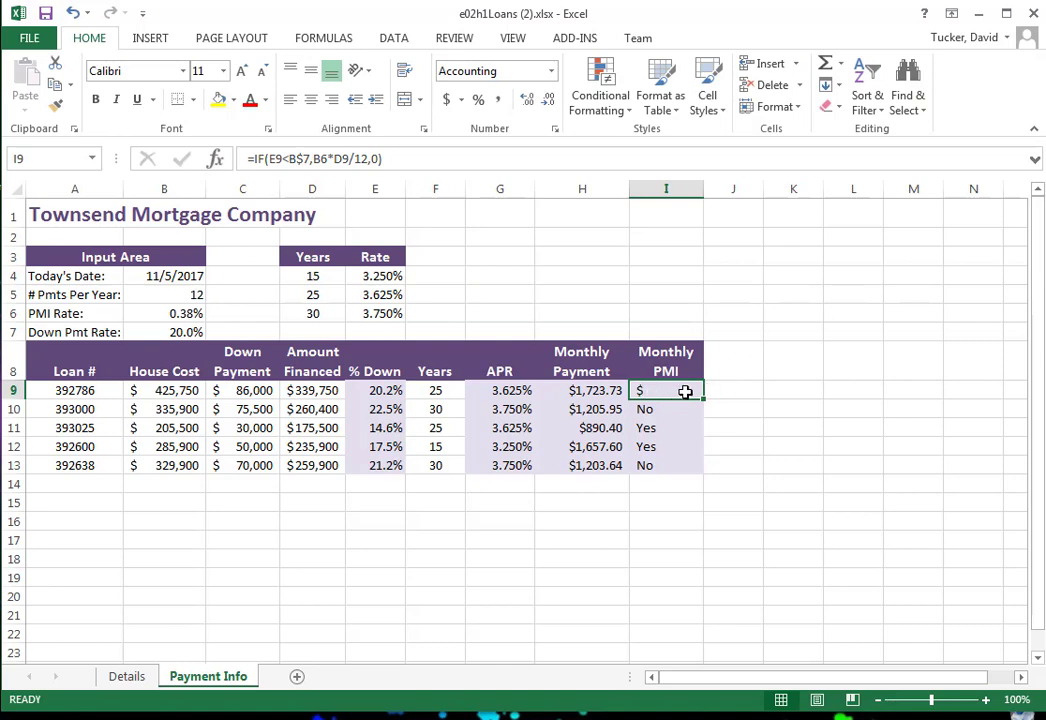
- Lock the row of the PMI Rate reference in I9's formula as B$6 and fill the formula down through I13
click(337, 158)
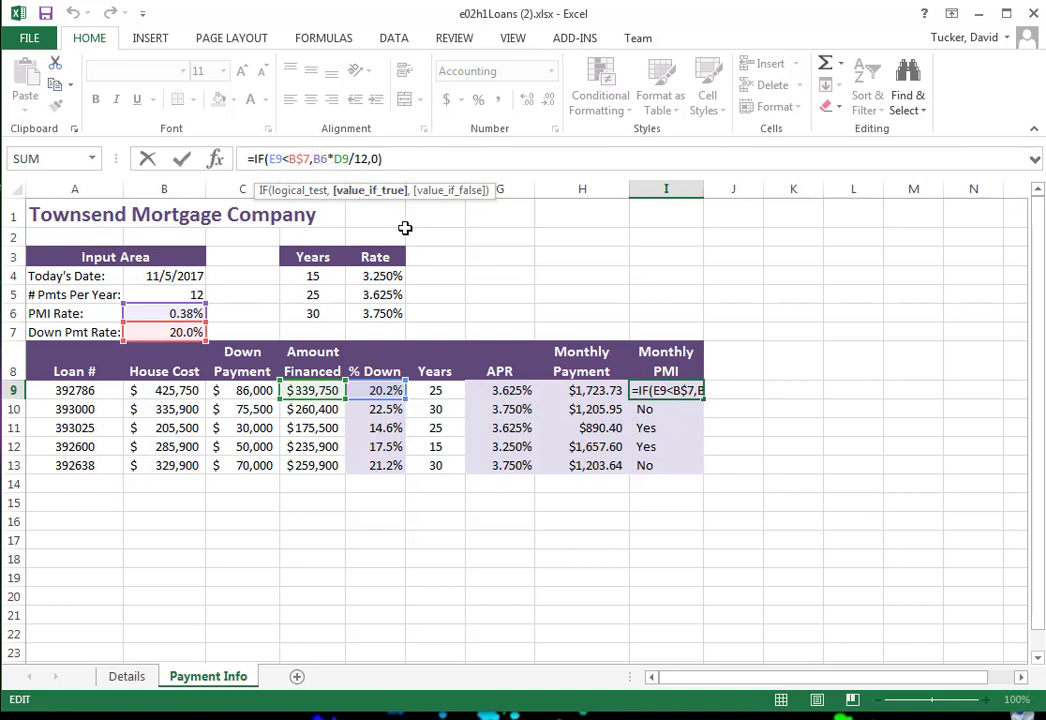
key(F4)
key(F4)
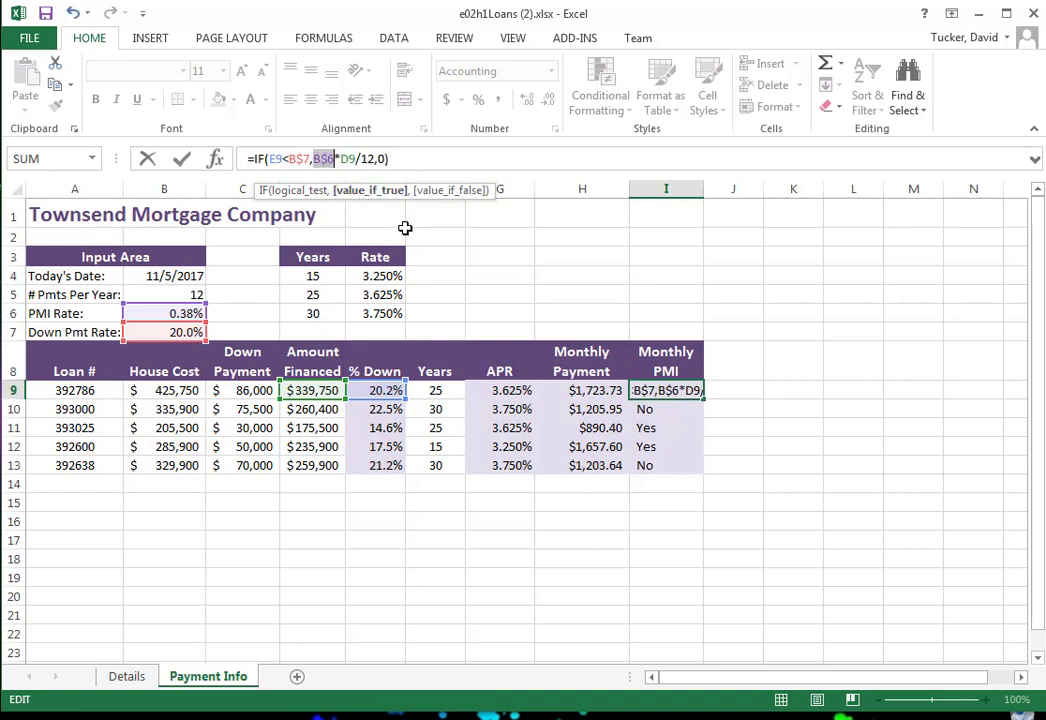
click(181, 162)
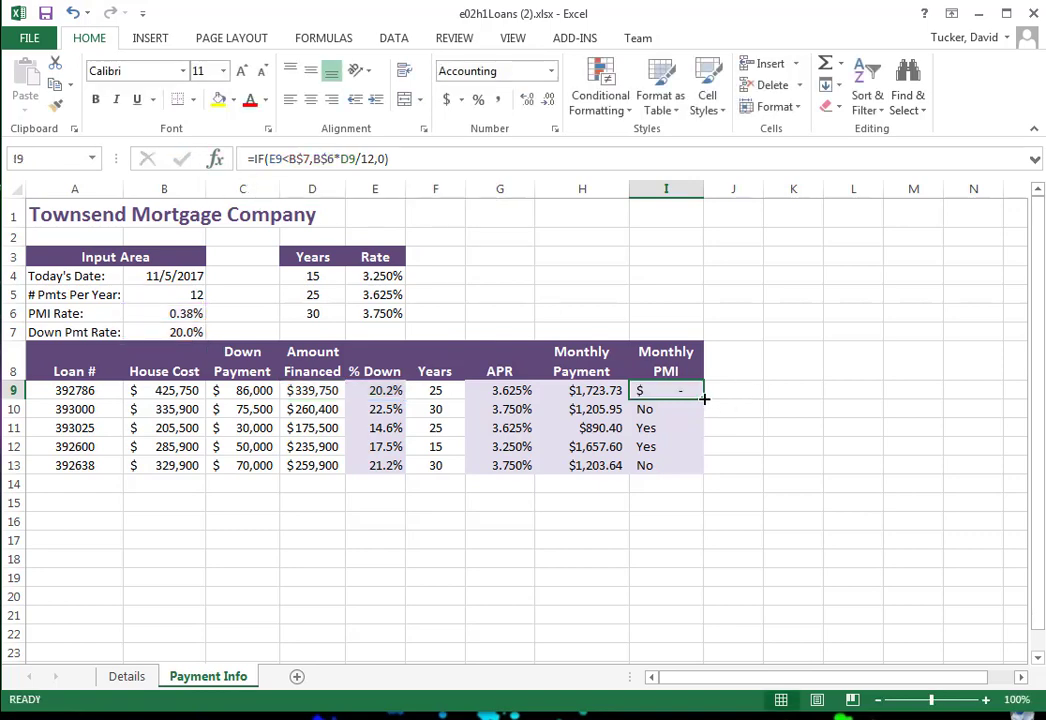
drag(703, 400, 696, 470)
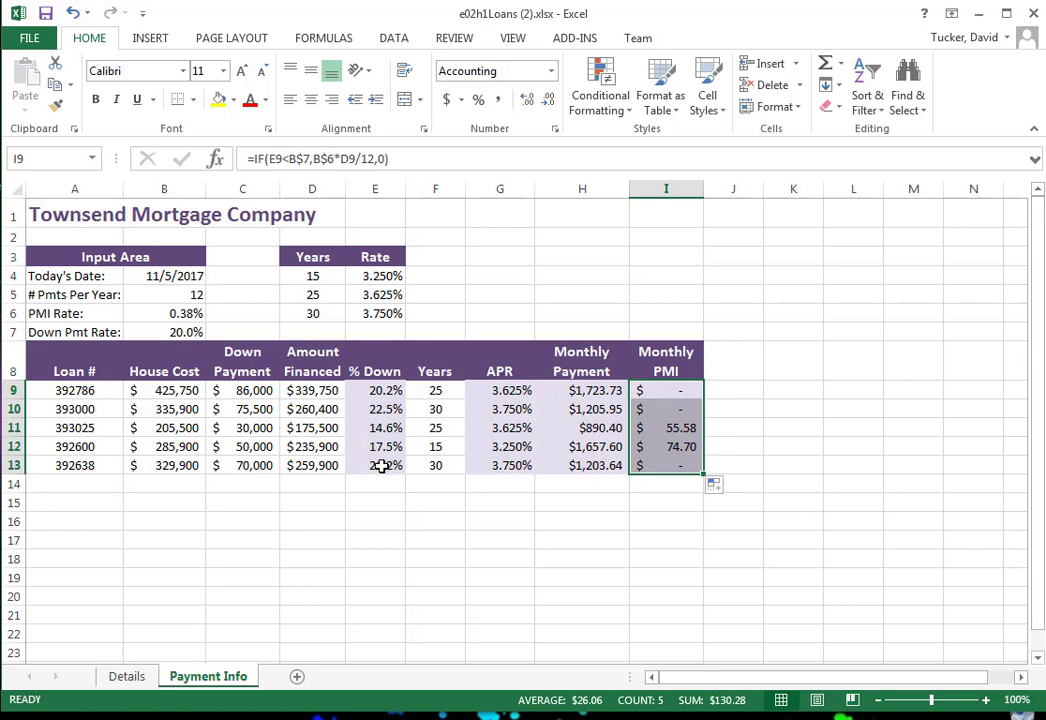
- Check the cell references in the filled Monthly PMI formulas in I11 and I12
click(680, 425)
click(675, 447)
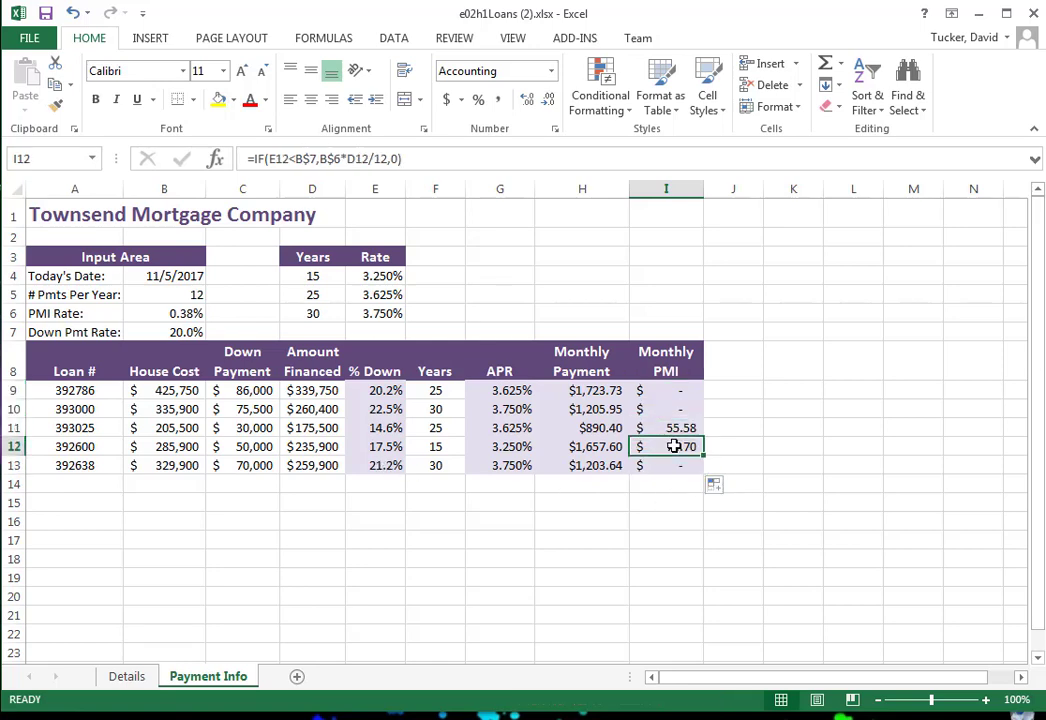
click(421, 160)
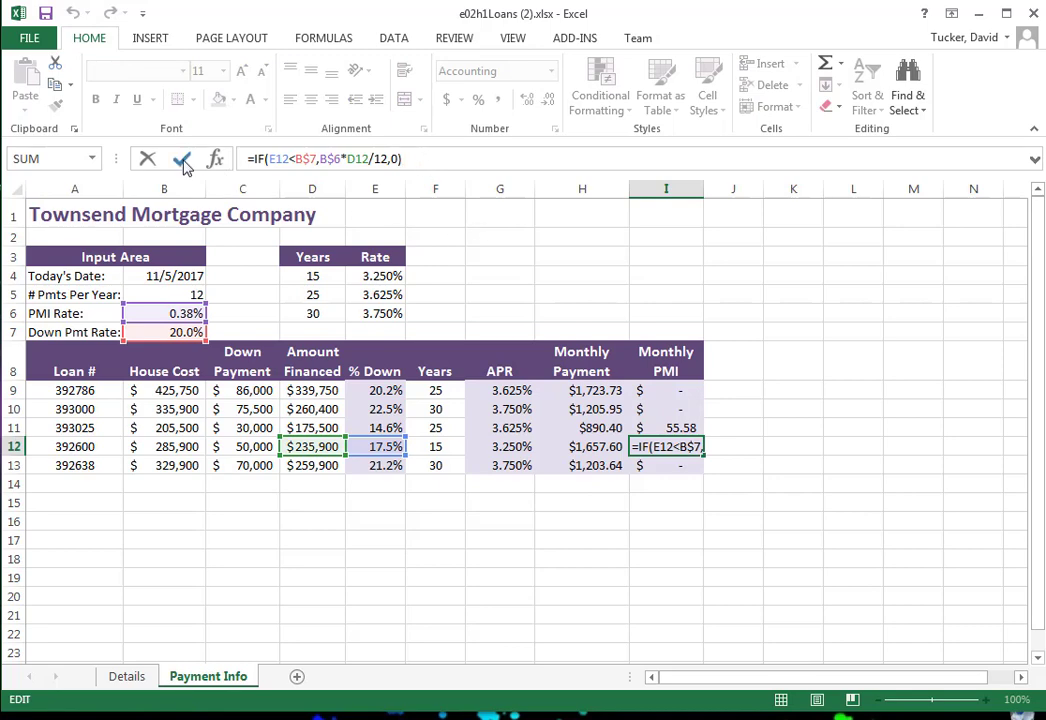
click(182, 160)
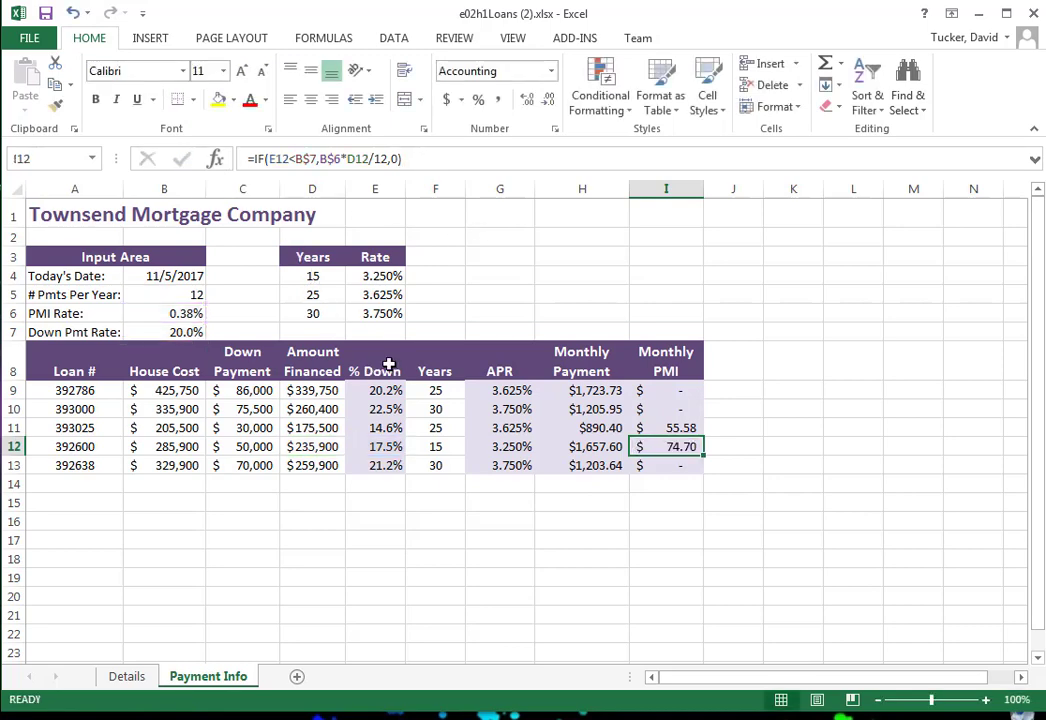